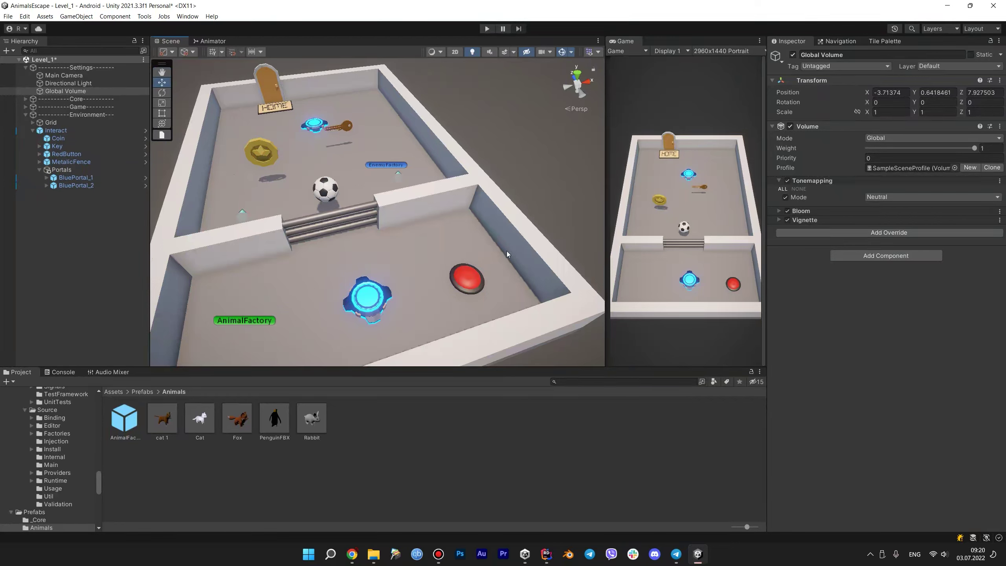
# Orbit and zoom the Scene view around the Level_1 board to survey its rooms and portals
pyautogui.keyDown('alt'); pyautogui.moveTo(507, 254); pyautogui.dragTo(348, 295); pyautogui.keyUp('alt')
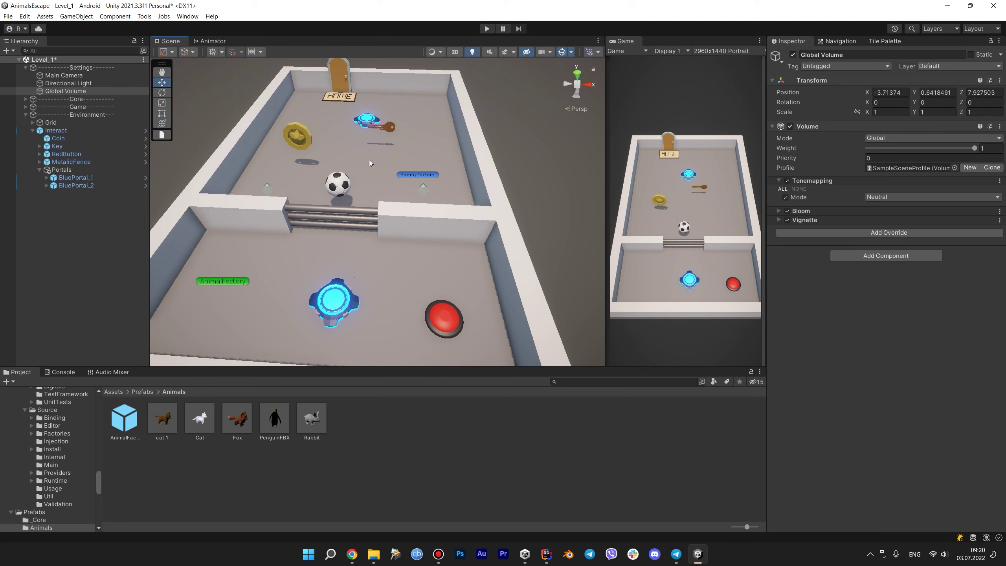
pyautogui.moveTo(369, 159); pyautogui.dragTo(371, 179, button='right')
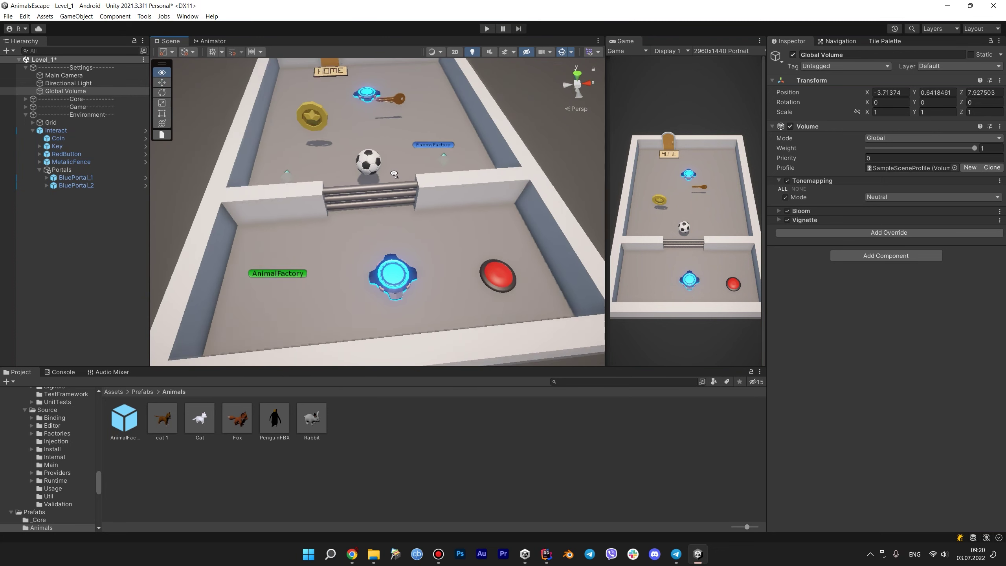
pyautogui.moveTo(411, 237); pyautogui.dragTo(428, 219, button='right')
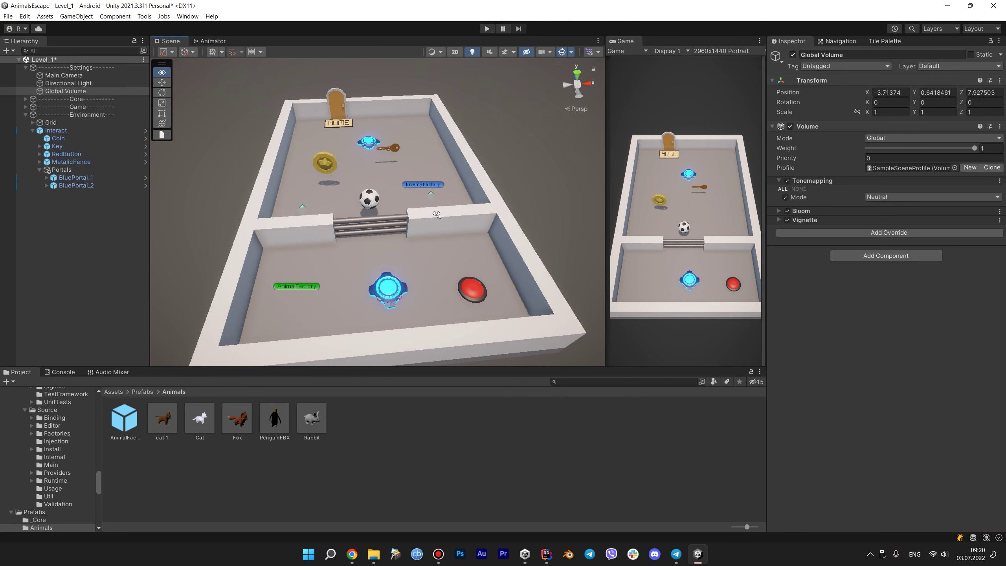
pyautogui.keyDown('alt'); pyautogui.moveTo(433, 214); pyautogui.dragTo(492, 212); pyautogui.keyUp('alt')
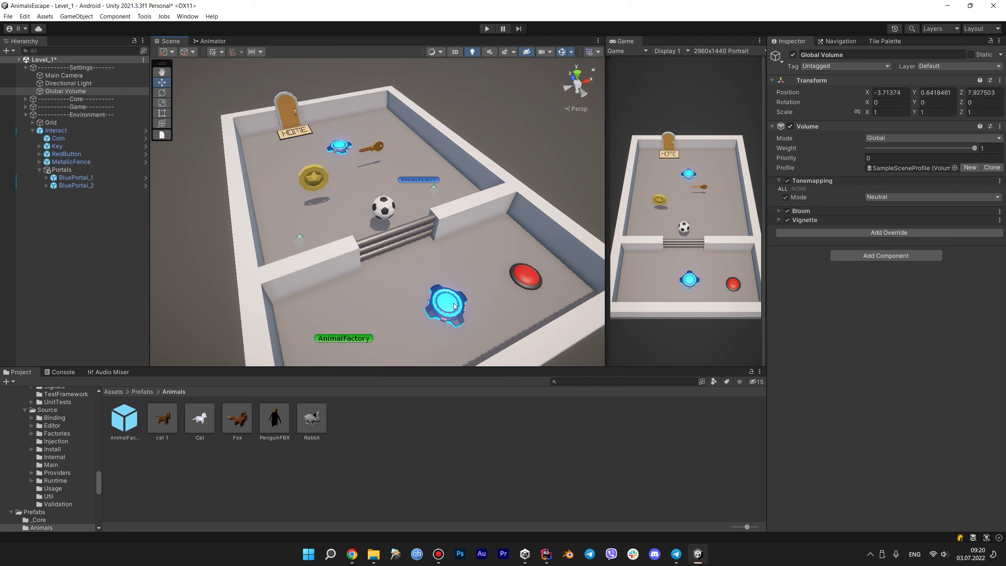
pyautogui.keyDown('alt'); pyautogui.moveTo(454, 305); pyautogui.dragTo(419, 309); pyautogui.keyUp('alt')
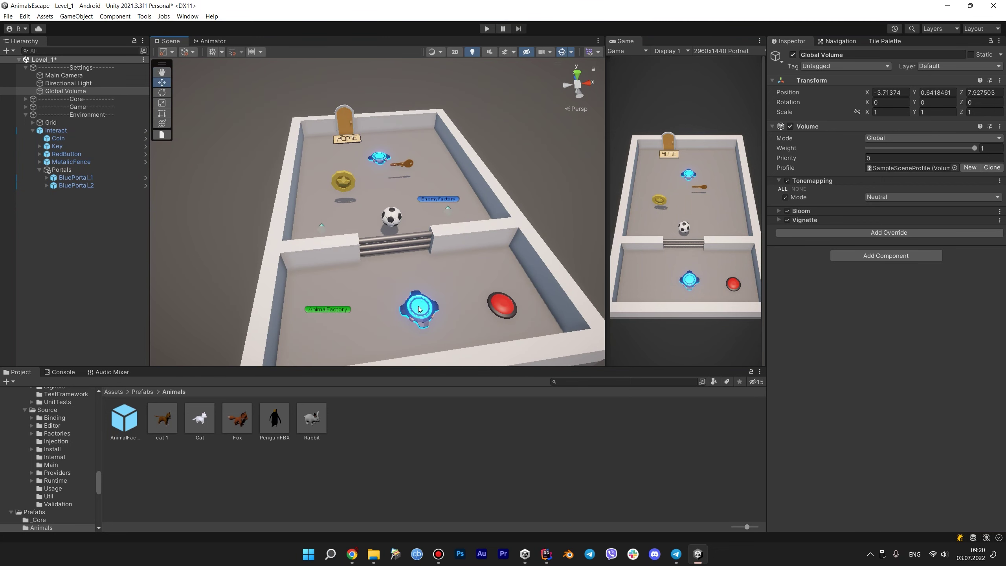
pyautogui.moveTo(379, 152)
pyautogui.keyDown('alt'); pyautogui.mouseDown()
pyautogui.moveTo(395, 180)
pyautogui.moveTo(380, 192)
pyautogui.mouseUp(); pyautogui.keyUp('alt')
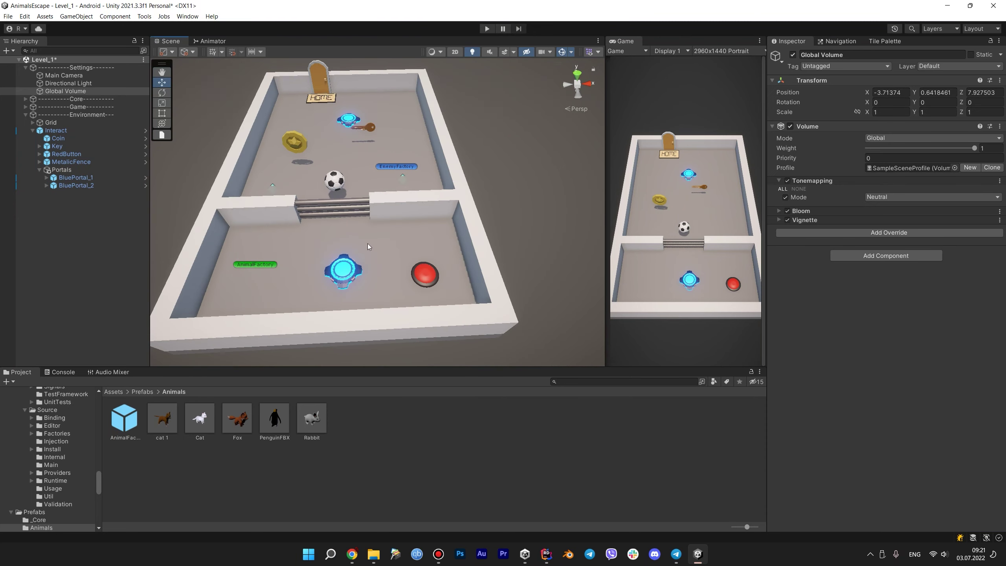
pyautogui.scroll(5, 320, 204)
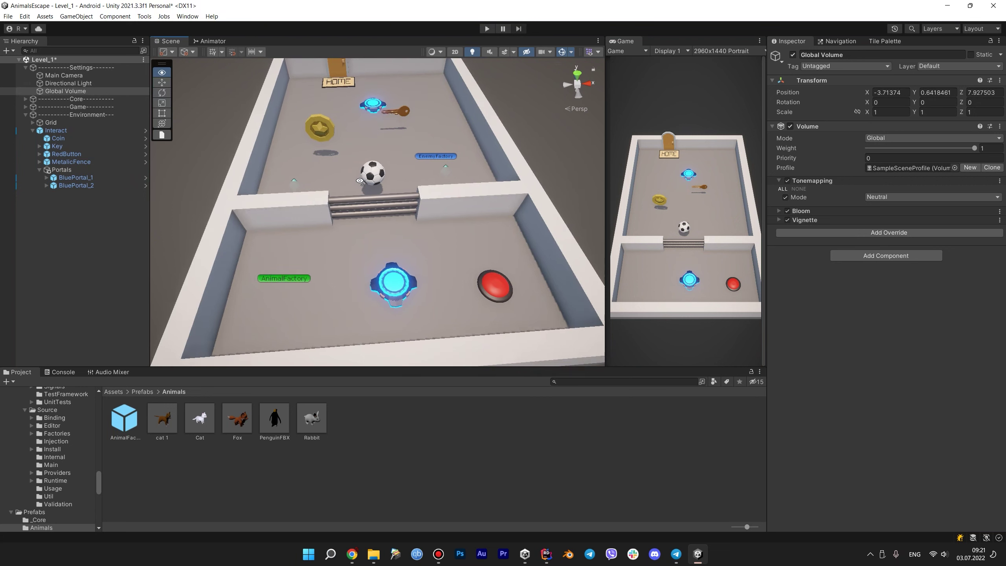
pyautogui.keyDown('alt'); pyautogui.moveTo(360, 181); pyautogui.dragTo(380, 191); pyautogui.keyUp('alt')
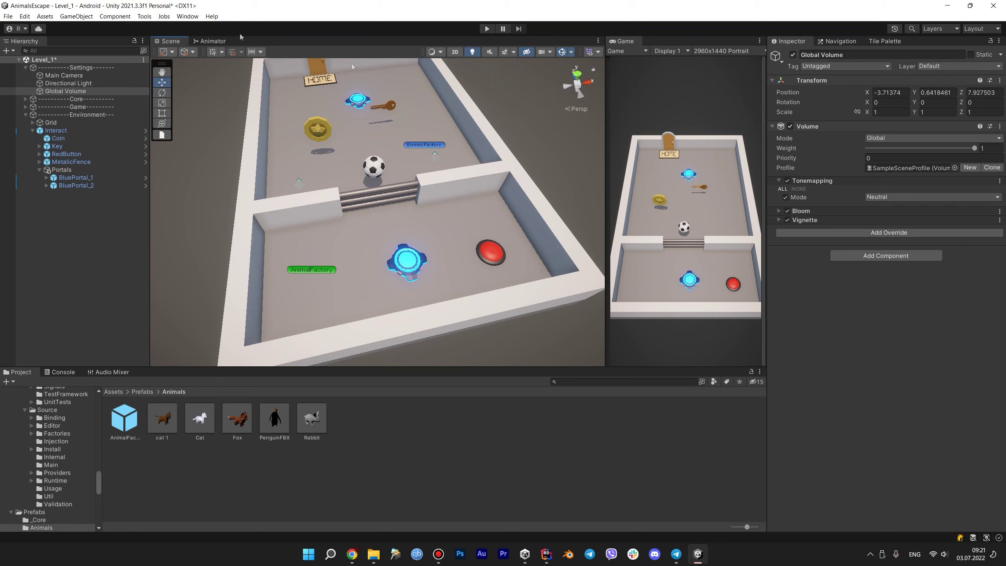
pyautogui.moveTo(376, 270)
pyautogui.keyDown('alt'); pyautogui.mouseDown()
pyautogui.moveTo(364, 238)
pyautogui.moveTo(373, 238)
pyautogui.moveTo(362, 239)
pyautogui.mouseUp(); pyautogui.keyUp('alt')
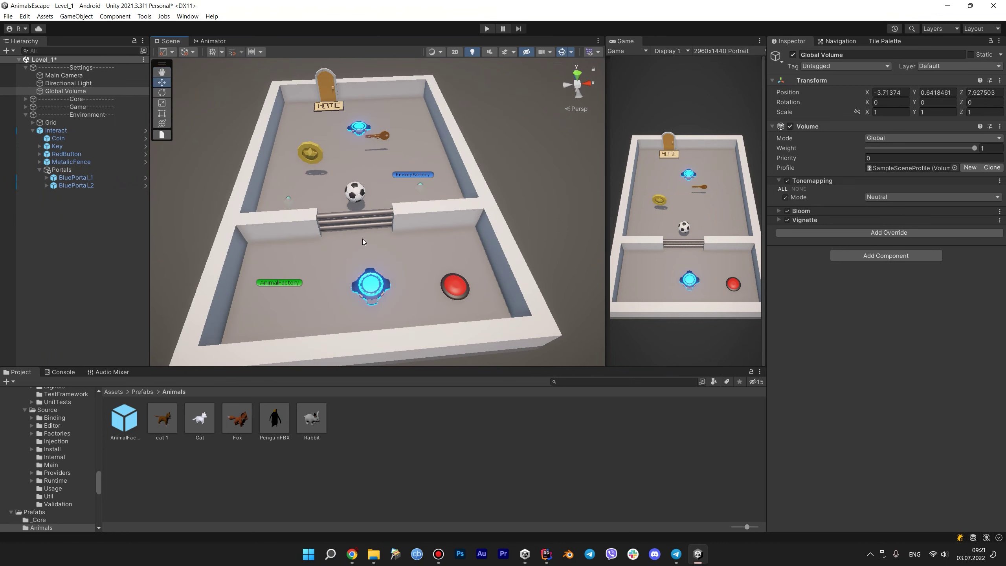
pyautogui.keyDown('alt'); pyautogui.scroll(3, 382, 294); pyautogui.keyUp('alt')
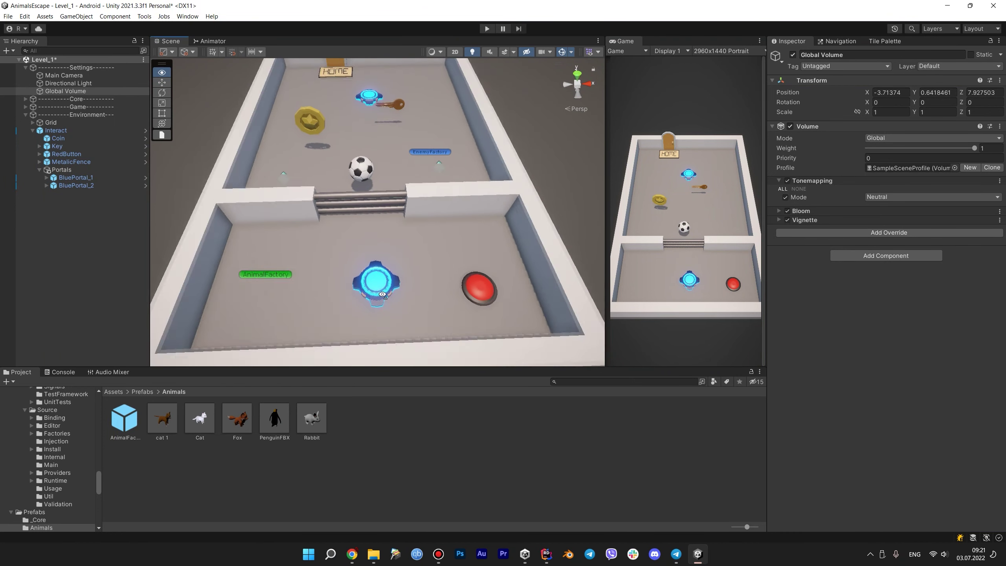
pyautogui.scroll(-2, 382, 294)
pyautogui.scroll(-2, 399, 281)
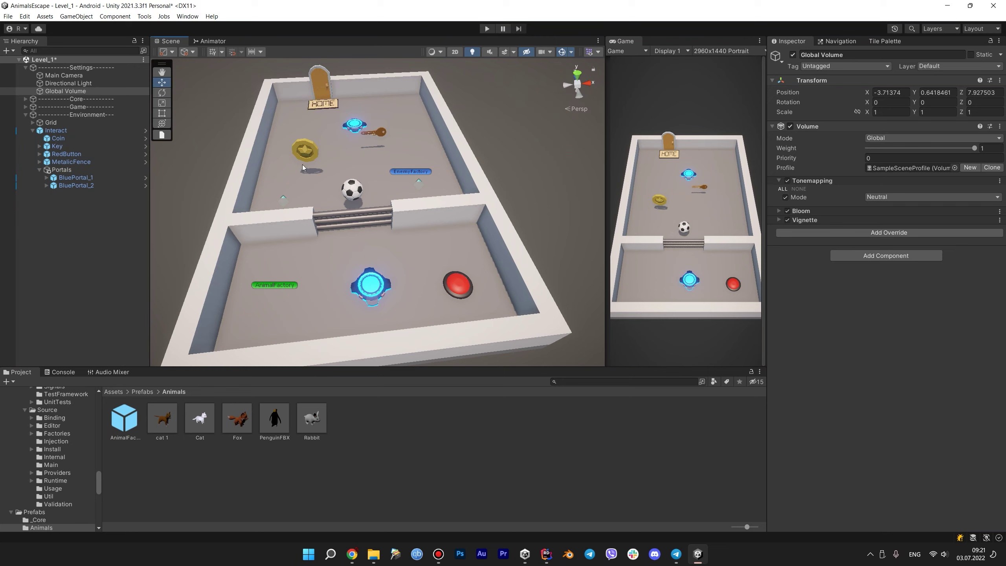
# Set BluePortal_1's Blue material emission intensity to 5, then deactivate the Global Volume
pyautogui.click(371, 289)
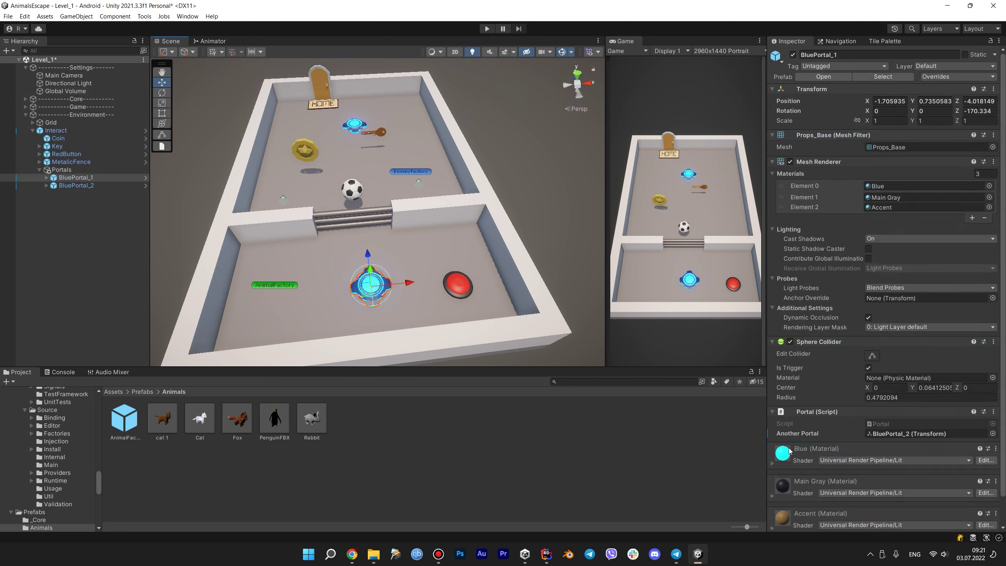
pyautogui.click(788, 450)
pyautogui.scroll(-3, 834, 408)
pyautogui.scroll(-3, 815, 402)
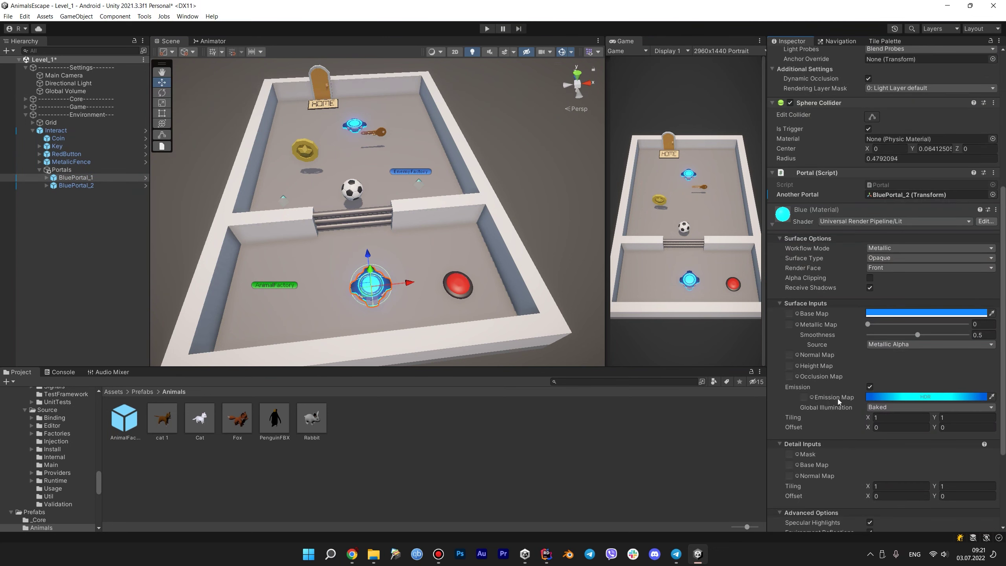
pyautogui.click(904, 396)
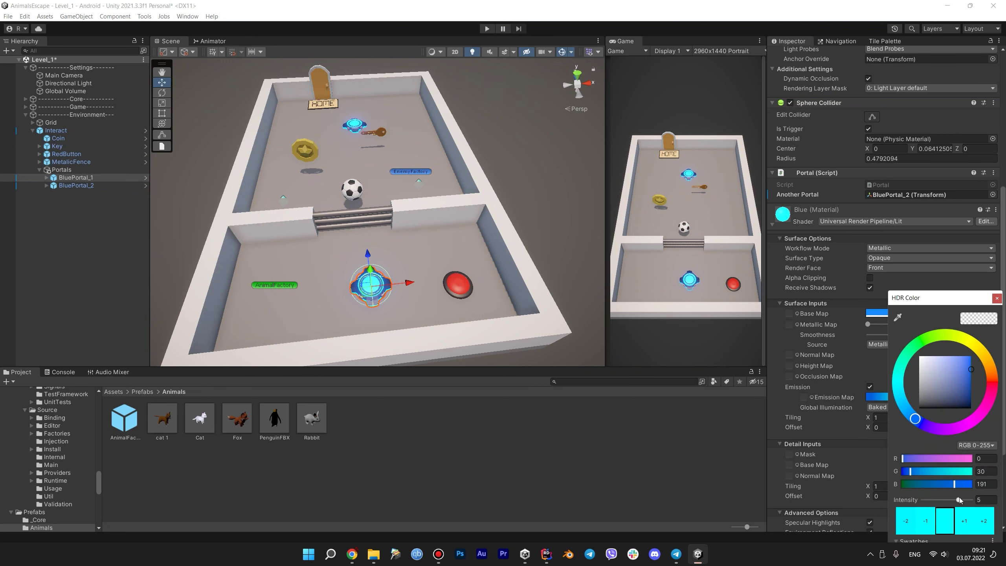
pyautogui.click(981, 499)
pyautogui.press('Return')
pyautogui.click(997, 298)
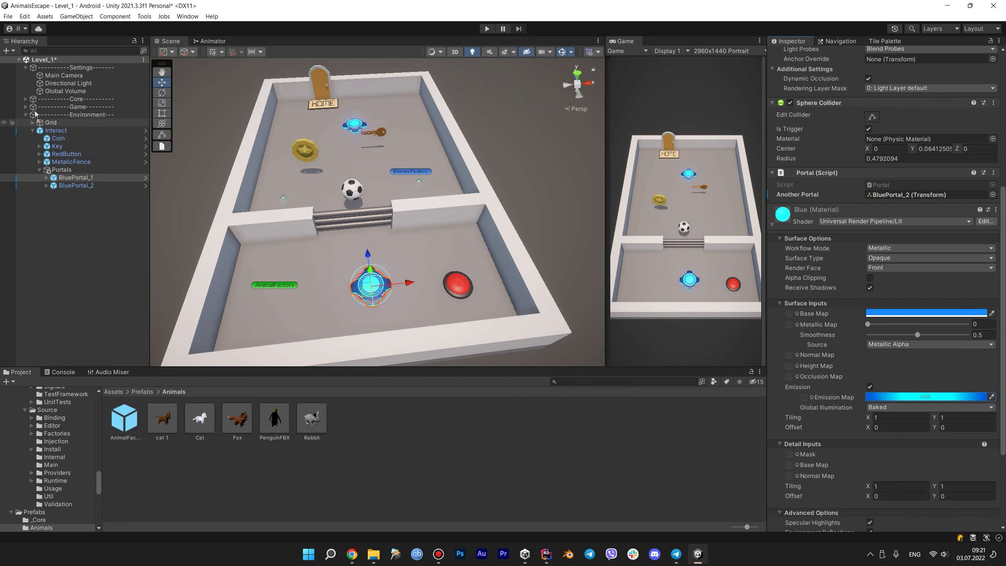
pyautogui.click(66, 90)
pyautogui.click(792, 54)
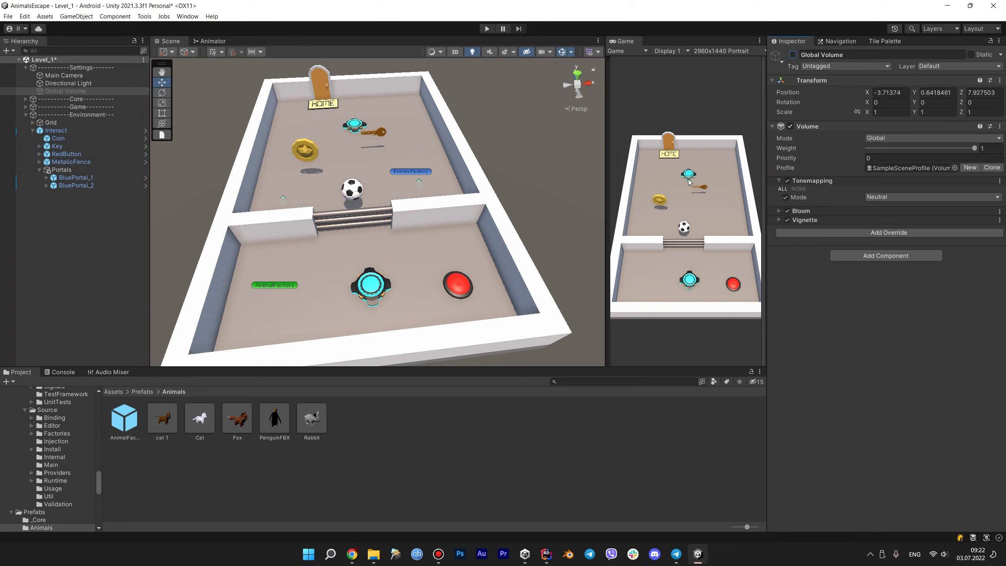
# Reactivate Global Volume, peek at the Bloom override, and toggle it off and on to compare
pyautogui.click(792, 55)
pyautogui.click(778, 211)
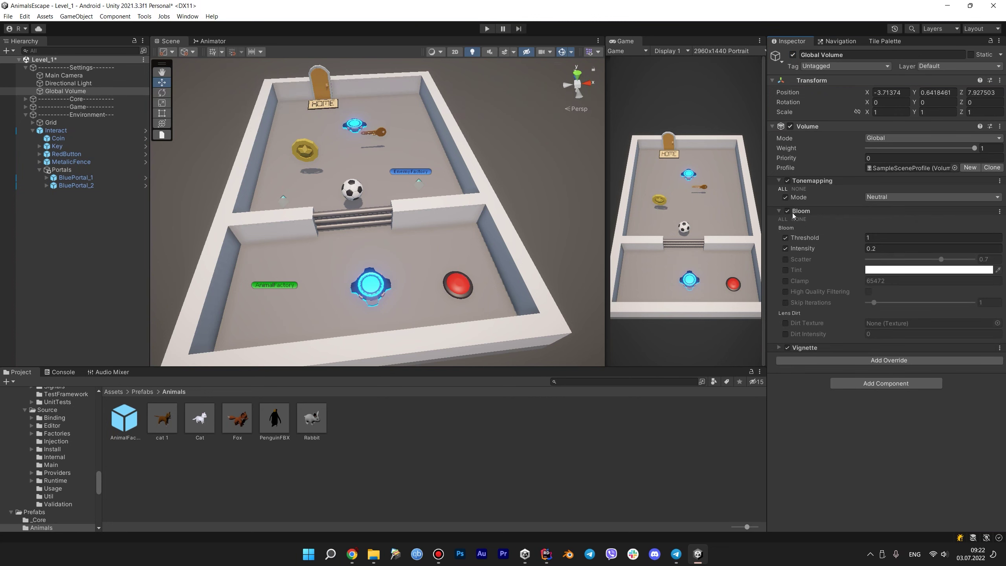
pyautogui.click(778, 211)
pyautogui.click(793, 55)
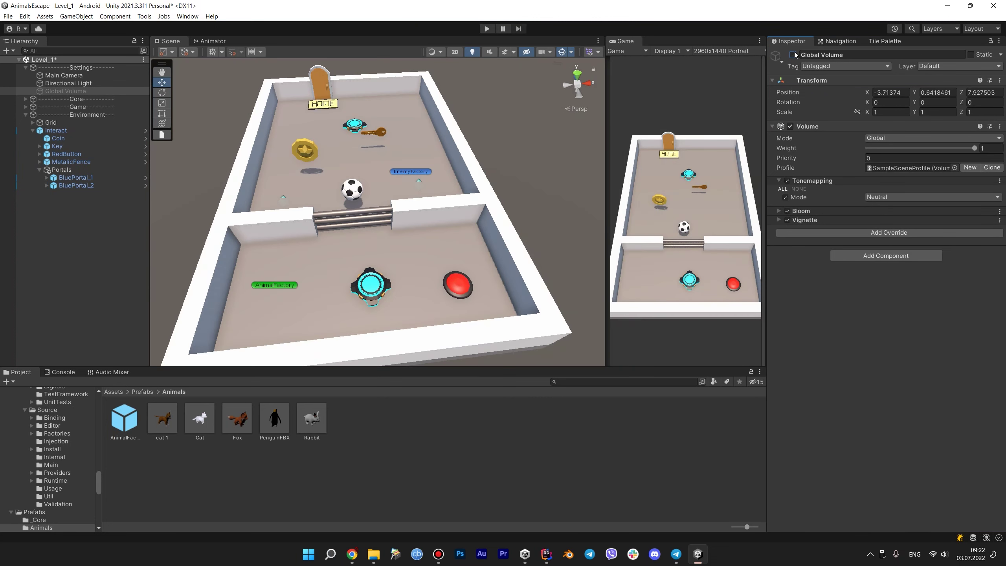
pyautogui.click(792, 54)
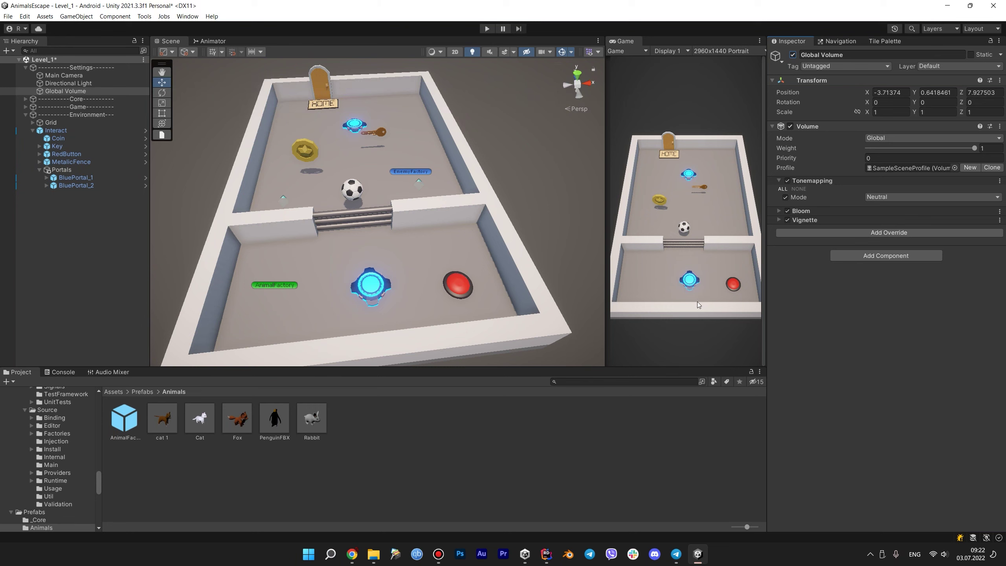
# Select BluePortal_1's Sphere child disk and nudge it slightly upward in a close-up view
pyautogui.keyDown('alt'); pyautogui.moveTo(479, 301); pyautogui.dragTo(435, 251); pyautogui.keyUp('alt')
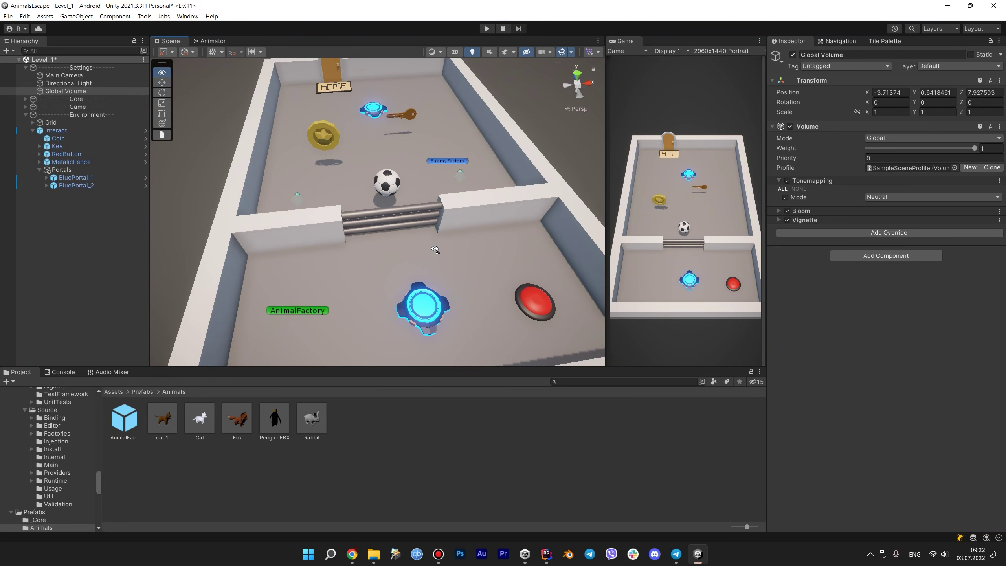
pyautogui.click(410, 320)
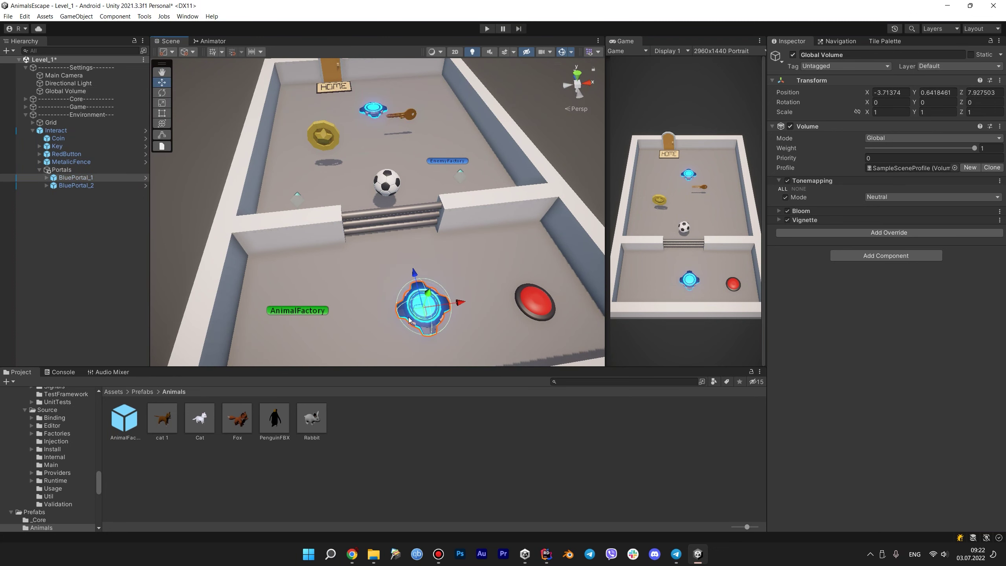
pyautogui.keyDown('alt'); pyautogui.moveTo(488, 291); pyautogui.dragTo(458, 240); pyautogui.keyUp('alt')
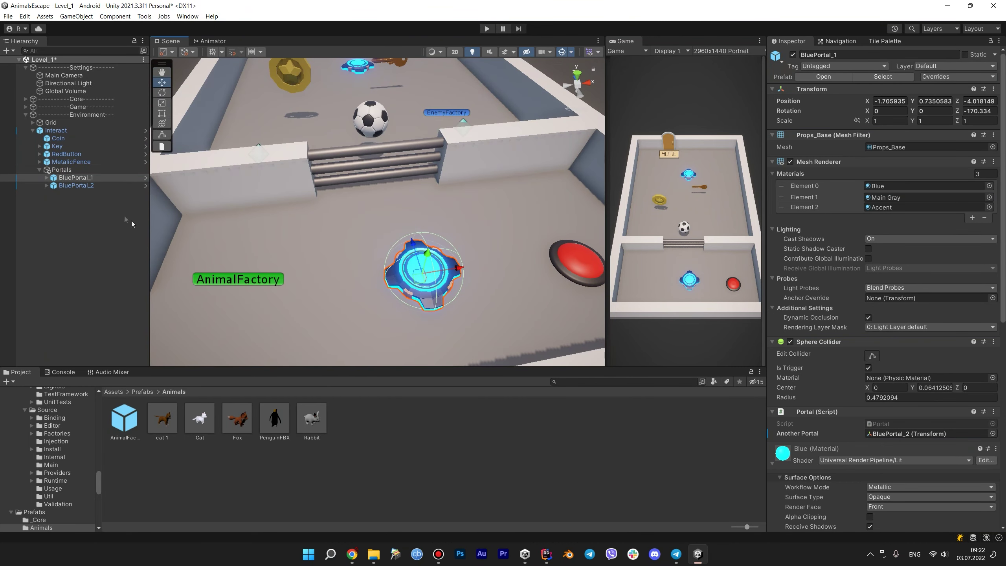
pyautogui.click(46, 181)
pyautogui.click(75, 186)
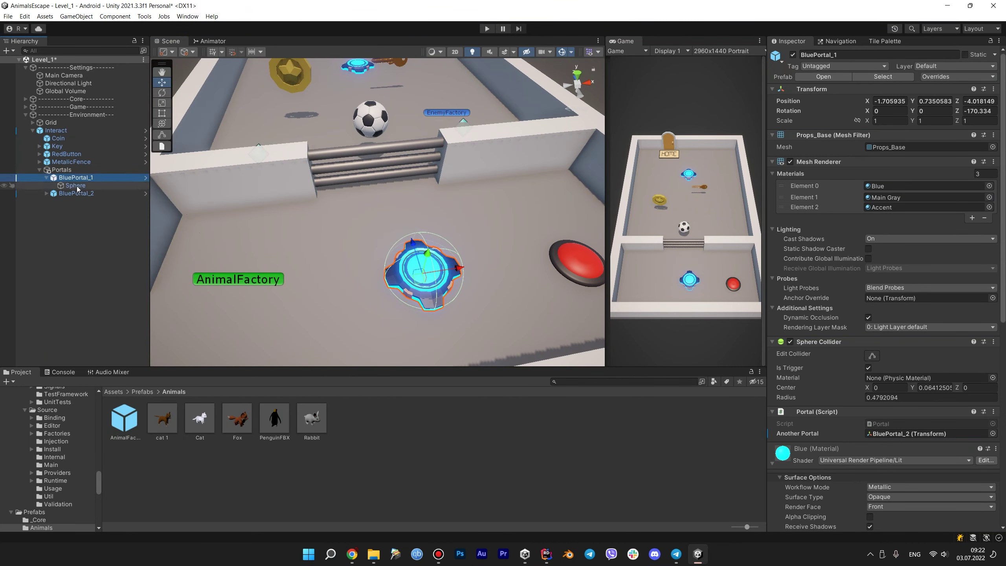
pyautogui.moveTo(350, 226)
pyautogui.keyDown('alt'); pyautogui.mouseDown()
pyautogui.moveTo(381, 263)
pyautogui.moveTo(494, 179)
pyautogui.moveTo(543, 115)
pyautogui.moveTo(506, 184)
pyautogui.mouseUp(); pyautogui.keyUp('alt')
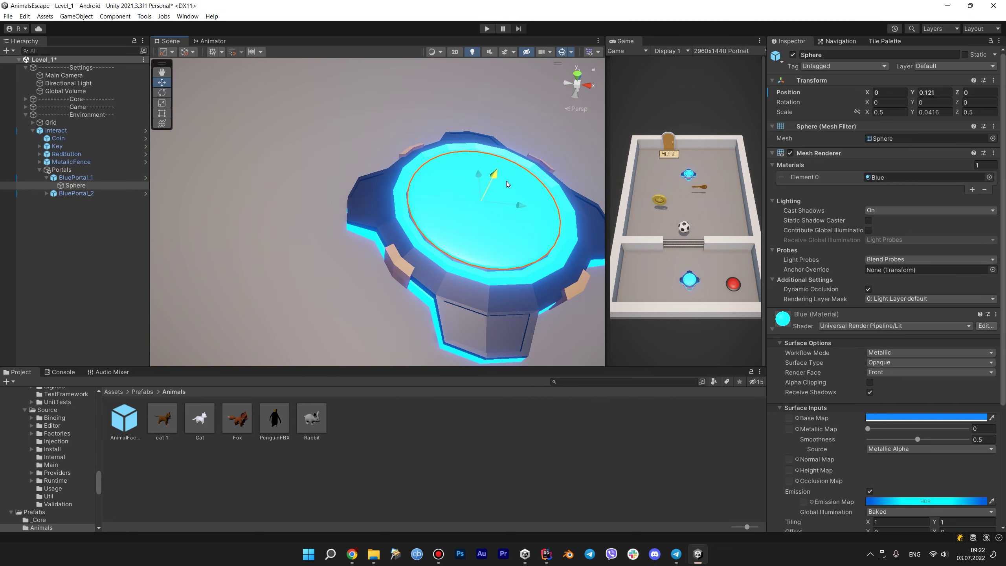
pyautogui.moveTo(507, 182)
pyautogui.mouseDown()
pyautogui.moveTo(497, 173)
pyautogui.moveTo(520, 187)
pyautogui.mouseUp()
pyautogui.scroll(-5, 508, 171)
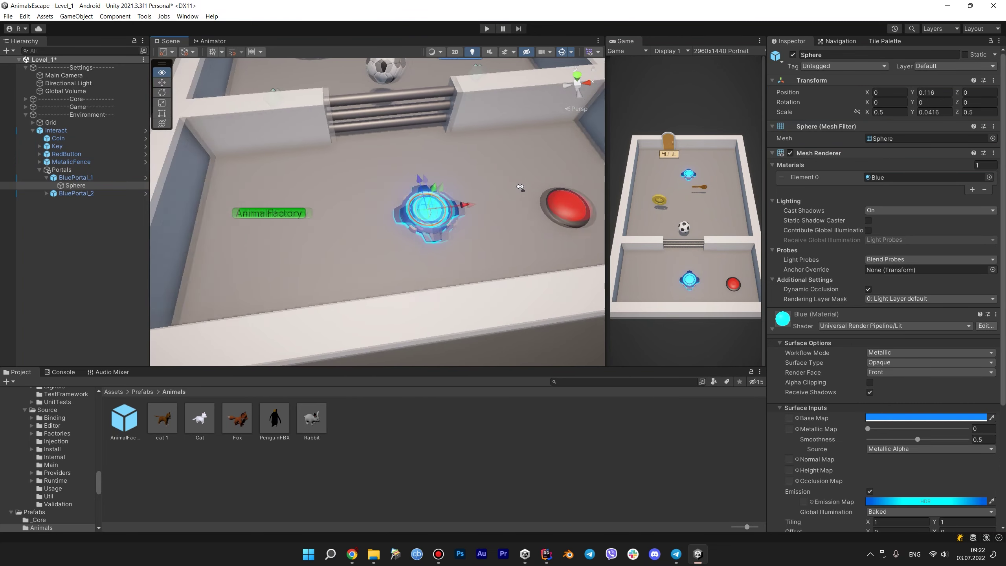
# Inspect BluePortal_1's trigger Sphere Collider and Portal script pointing to BluePortal_2
pyautogui.click(97, 179)
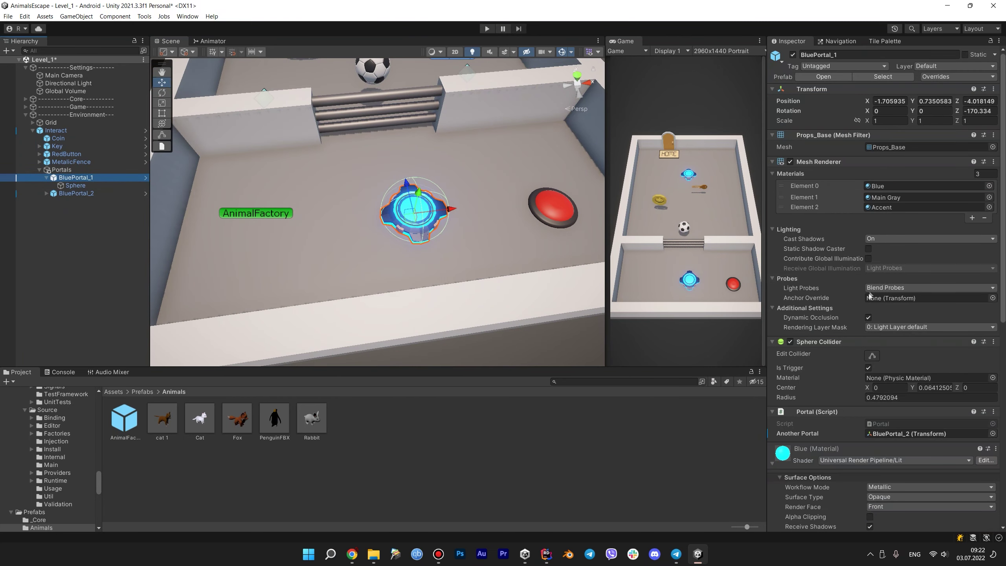
pyautogui.scroll(-5, 832, 234)
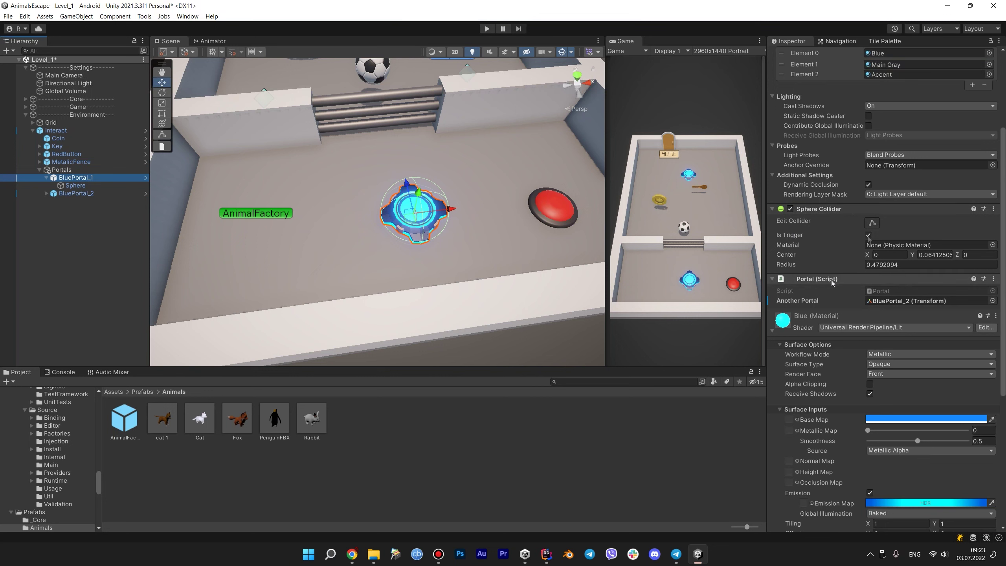
pyautogui.scroll(3, 853, 334)
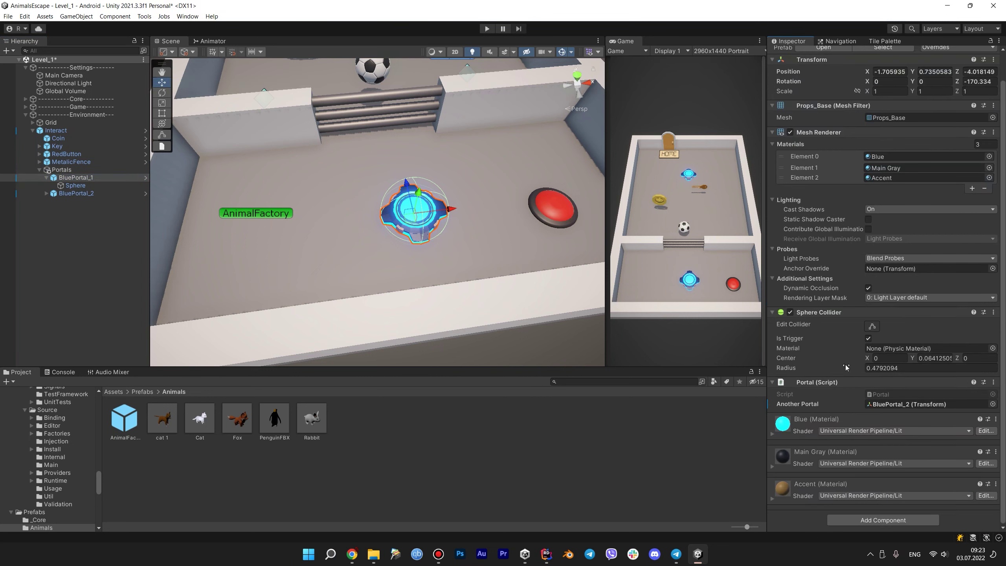
pyautogui.moveTo(458, 246); pyautogui.dragTo(458, 170, button='right')
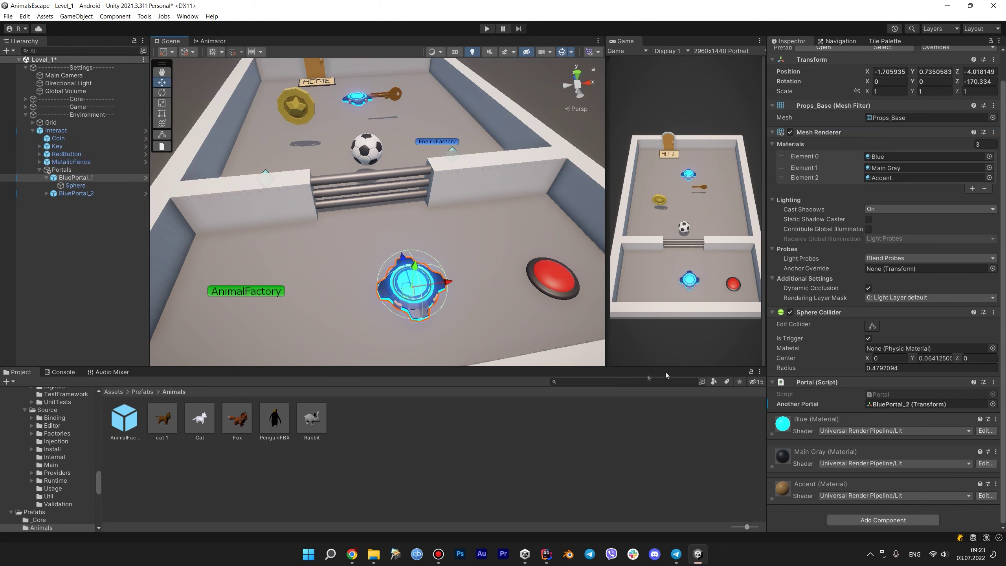
# Open Portal.cs in Rider and review the anotherPortal field and OnPortalTriggerEnterHandler event
pyautogui.doubleClick(890, 398)
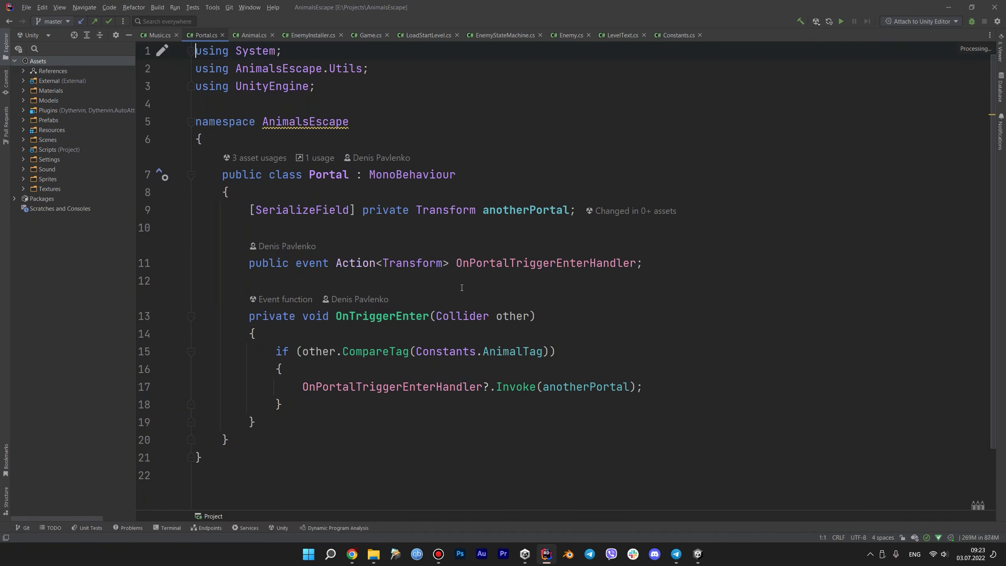
pyautogui.scroll(-2, 461, 288)
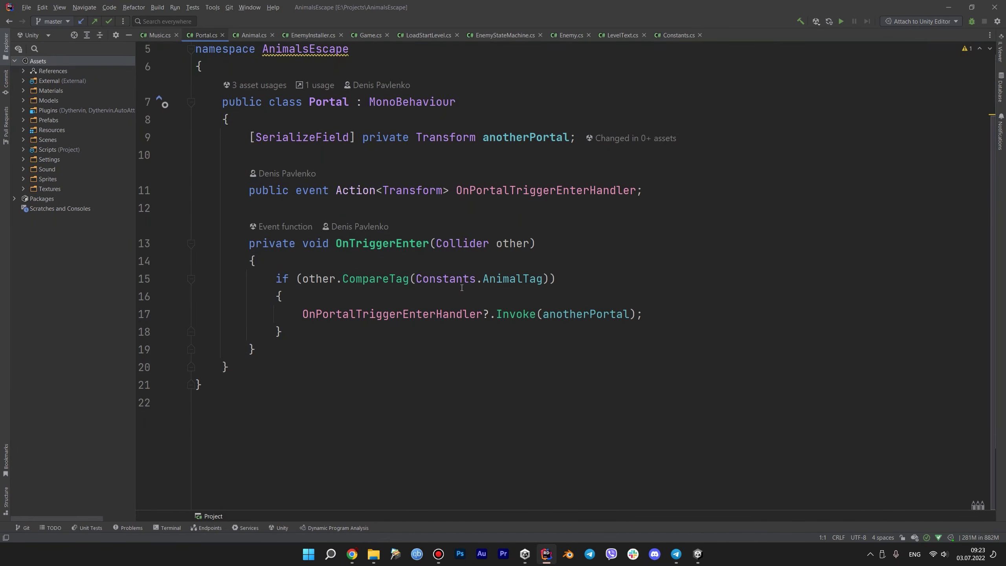
pyautogui.click(516, 134)
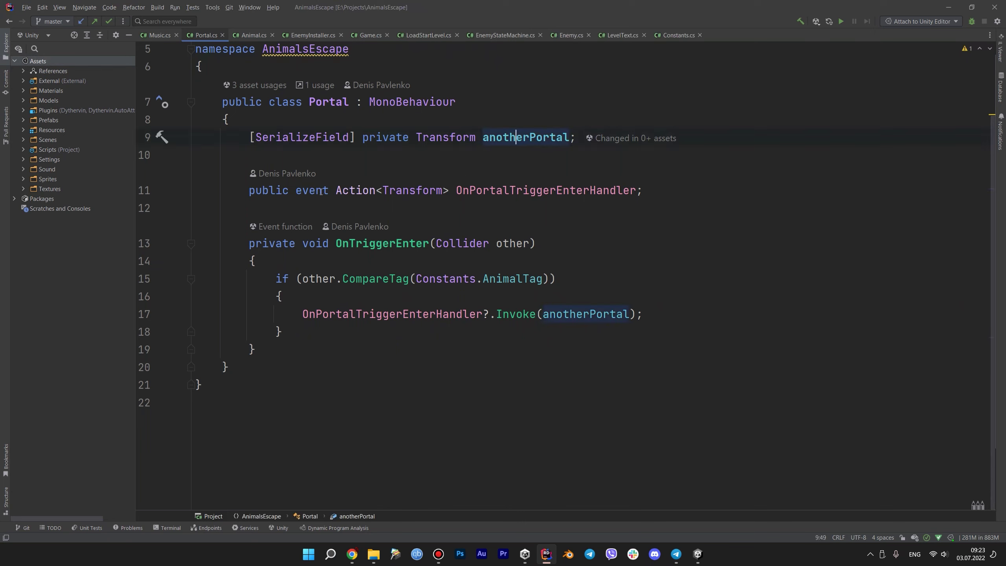
pyautogui.click(345, 190)
pyautogui.click(555, 191)
# Review OnTriggerEnter's animal tag check and event invocation, then move to Game.cs
pyautogui.click(369, 243)
pyautogui.moveTo(268, 278); pyautogui.dragTo(723, 273)
pyautogui.click(569, 342)
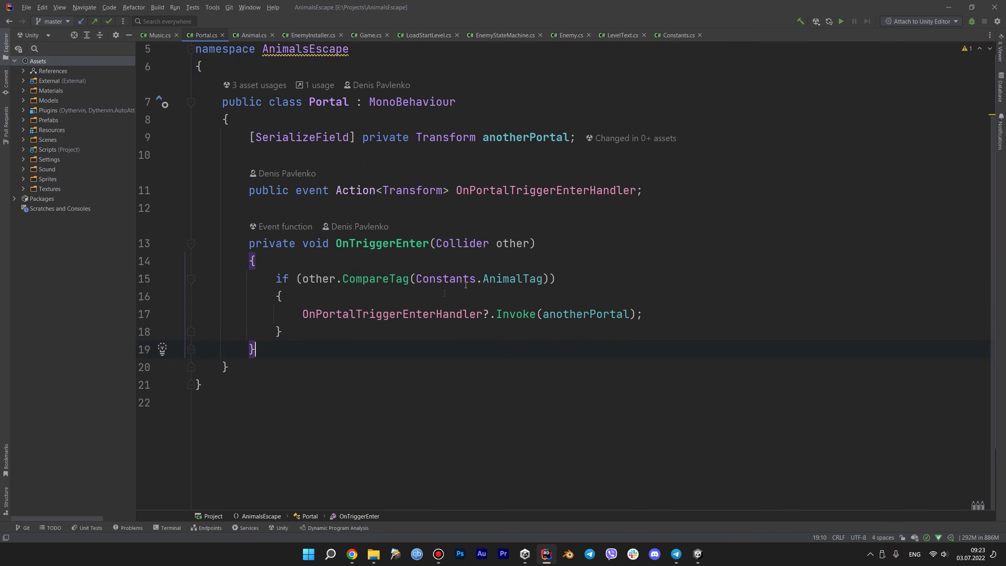
pyautogui.click(436, 319)
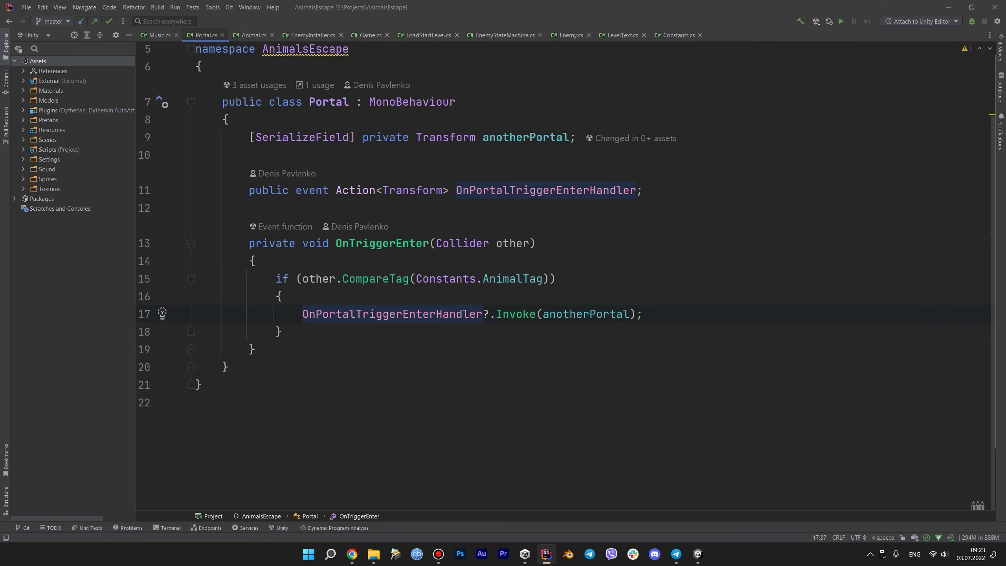
pyautogui.hotkey('ctrl', 'alt', 'Left')
pyautogui.scroll(10, 443, 192)
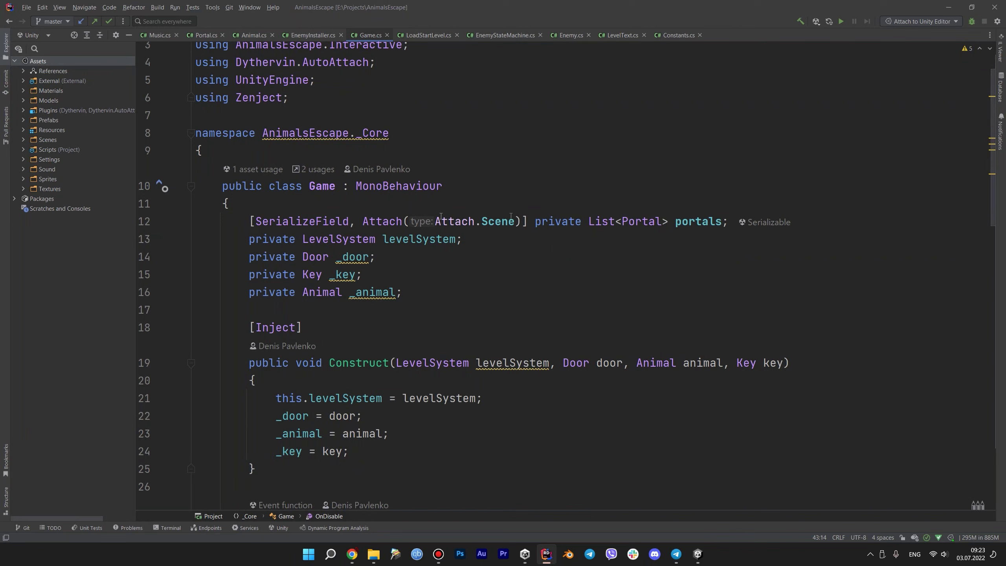
pyautogui.click(708, 221)
pyautogui.click(364, 220)
pyautogui.scroll(-2, 429, 255)
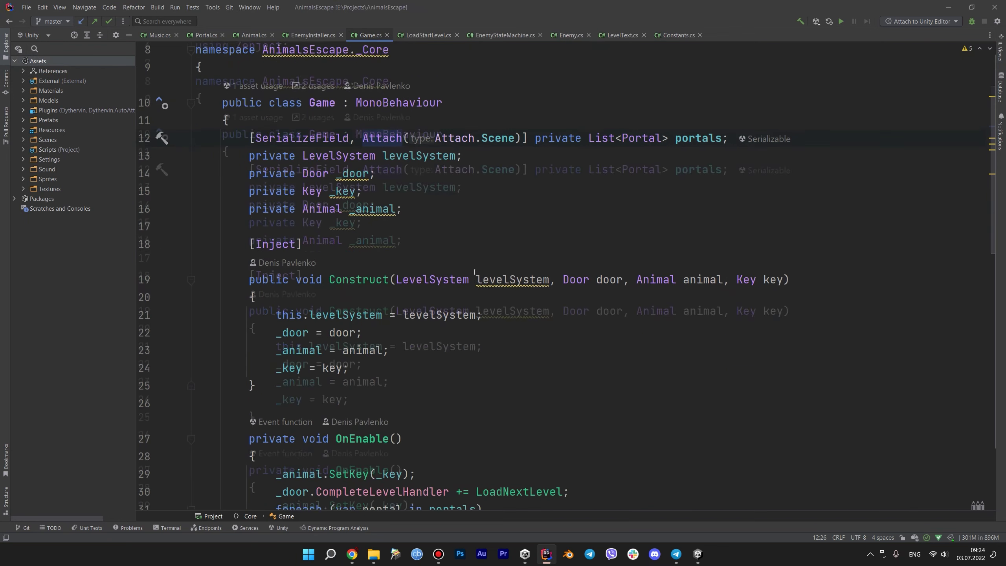
pyautogui.scroll(-1, 426, 256)
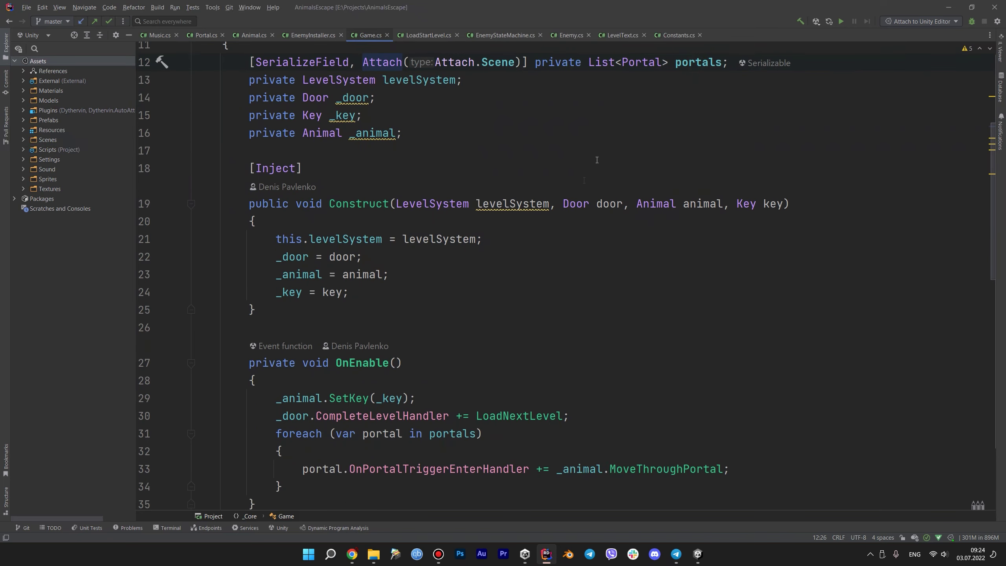
pyautogui.click(698, 62)
pyautogui.scroll(-3, 403, 244)
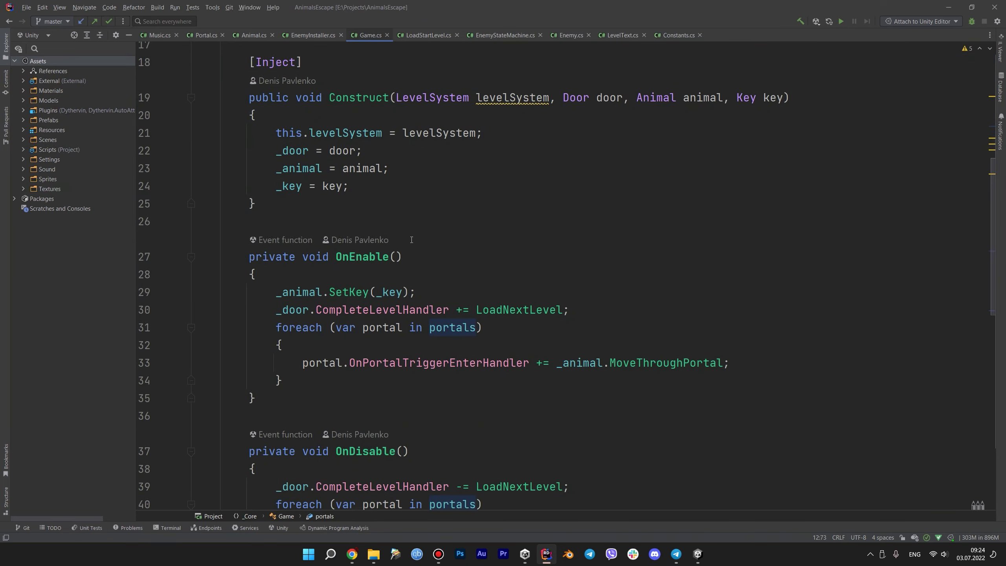
pyautogui.click(375, 150)
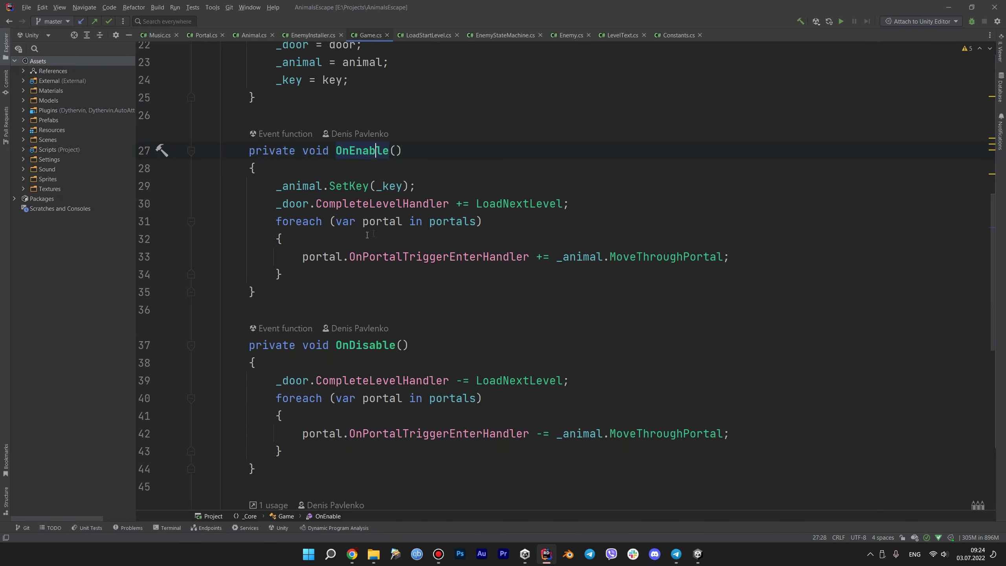
pyautogui.click(455, 222)
pyautogui.click(383, 221)
pyautogui.click(389, 260)
pyautogui.click(576, 257)
pyautogui.click(628, 262)
pyautogui.scroll(-2, 618, 287)
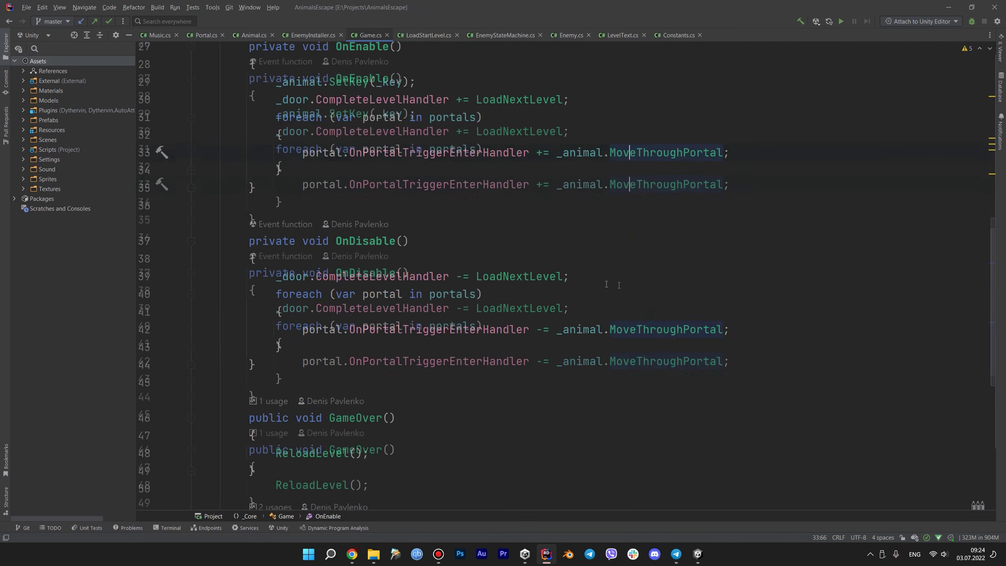
# Jump to MoveThroughPortal in Animal.cs and trace canTeleportation, initially true
pyautogui.keyDown('ctrl'); pyautogui.click(671, 154); pyautogui.keyUp('ctrl')
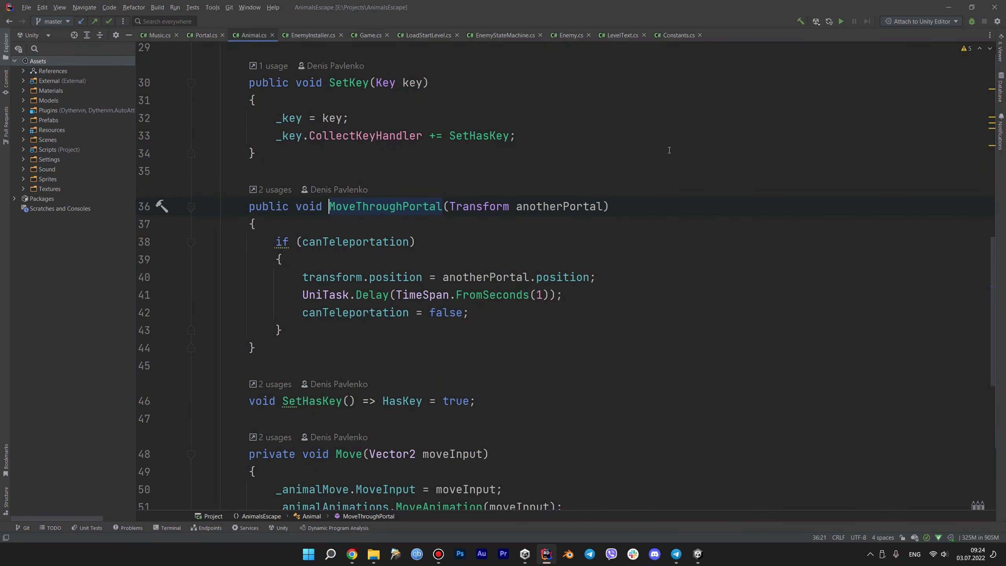
pyautogui.click(369, 240)
pyautogui.scroll(9, 298, 238)
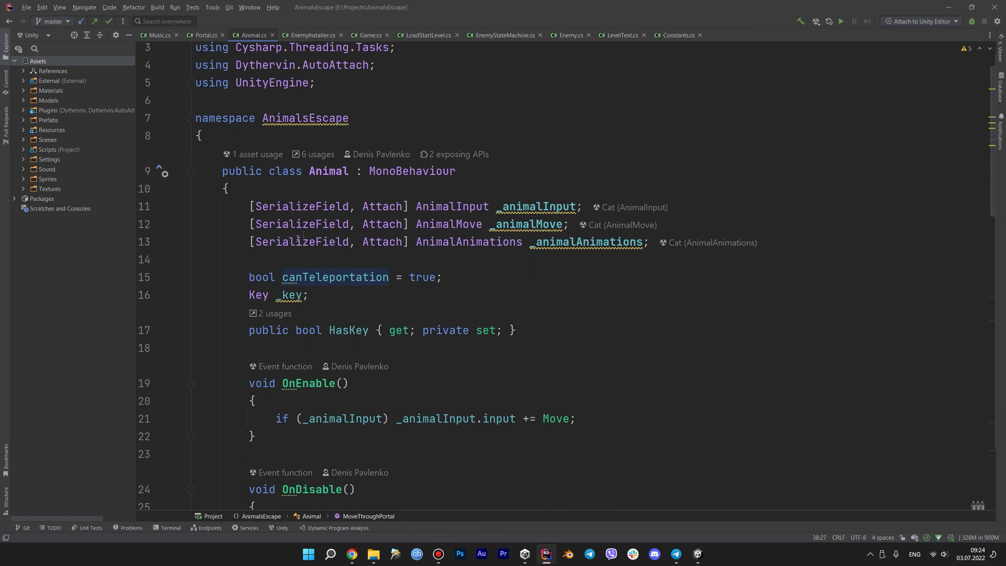
pyautogui.click(421, 278)
pyautogui.scroll(-9, 421, 278)
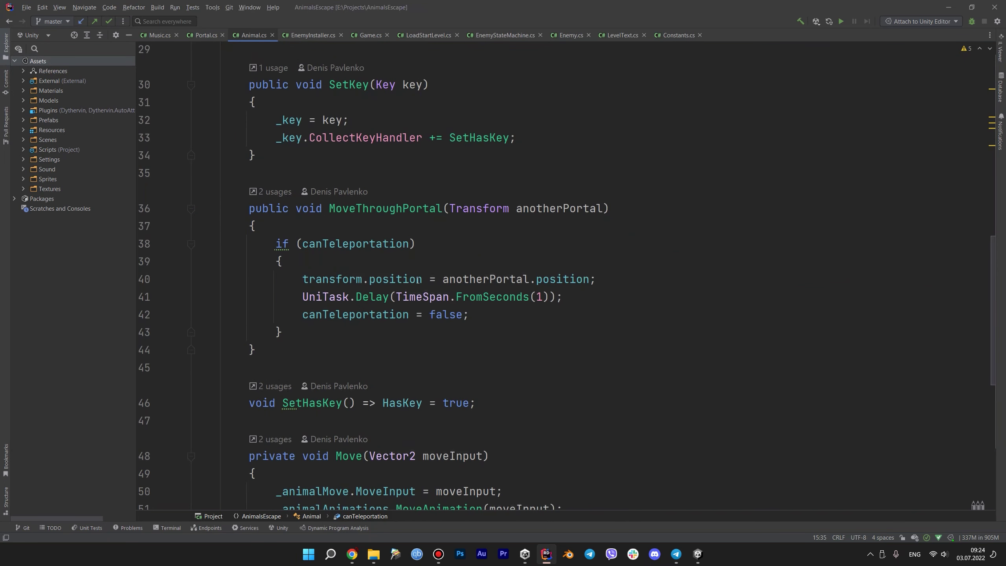
pyautogui.click(363, 241)
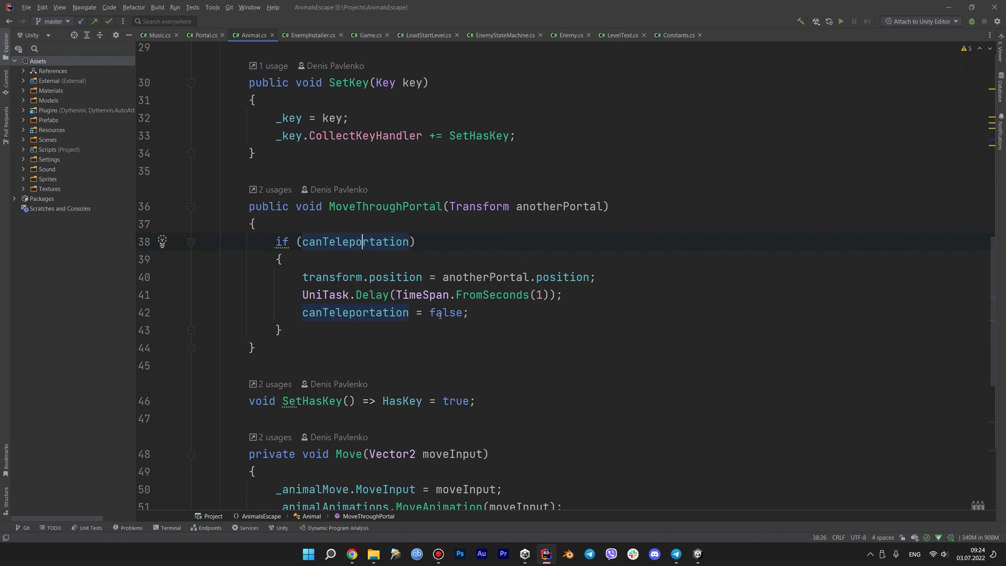
# Comment out the UniTask.Delay line and move to the canTeleportation reset on line 42
pyautogui.moveTo(302, 295); pyautogui.dragTo(608, 289)
pyautogui.hotkey('ctrl', '/')
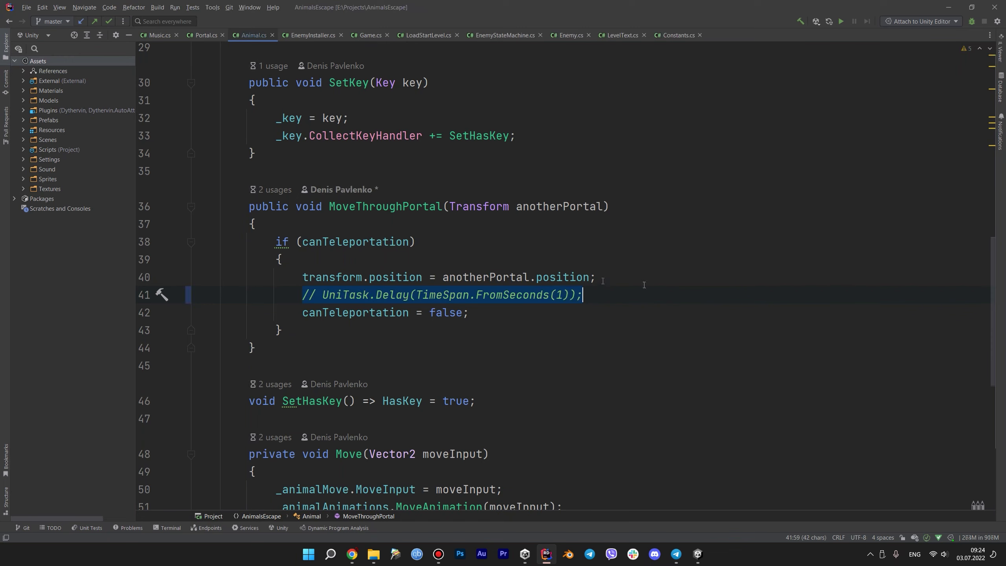
pyautogui.click(676, 278)
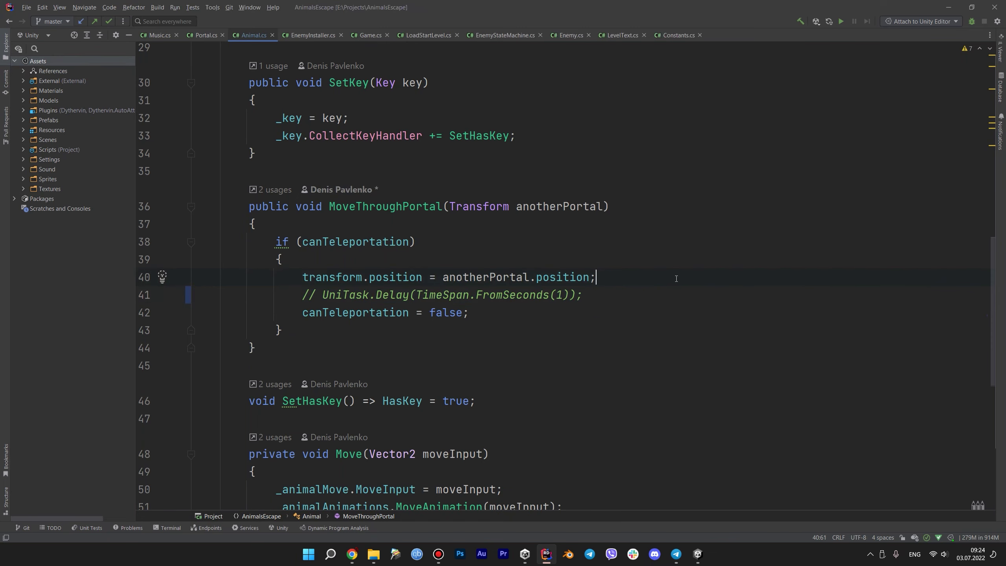
pyautogui.press('Down')
pyautogui.press('Down')
pyautogui.press('Left')
pyautogui.press('Left')
pyautogui.press('Left')
pyautogui.click(323, 312)
# Look over Game.cs and Portal.cs's OnTriggerEnter, then return to Unity
pyautogui.click(363, 34)
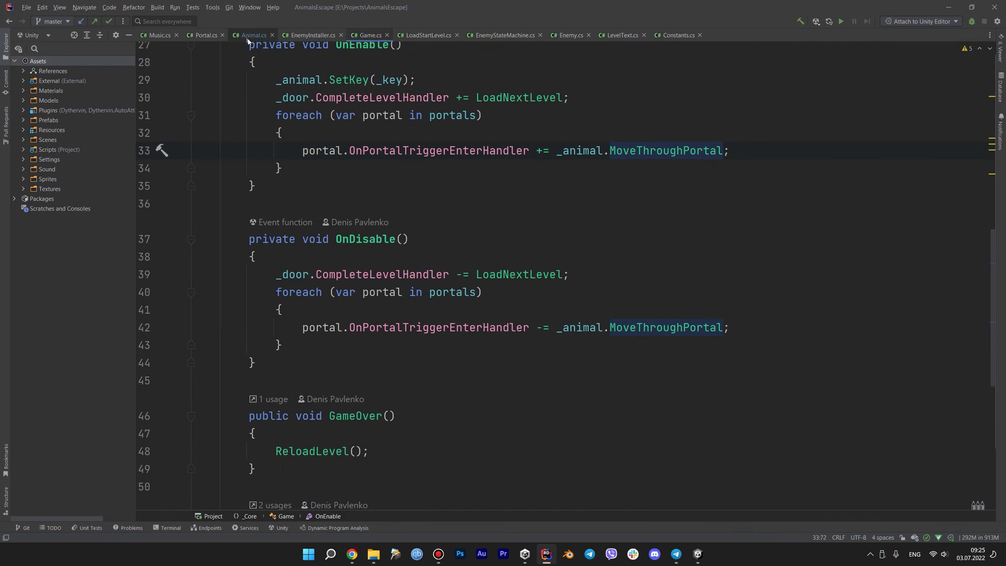
pyautogui.click(202, 35)
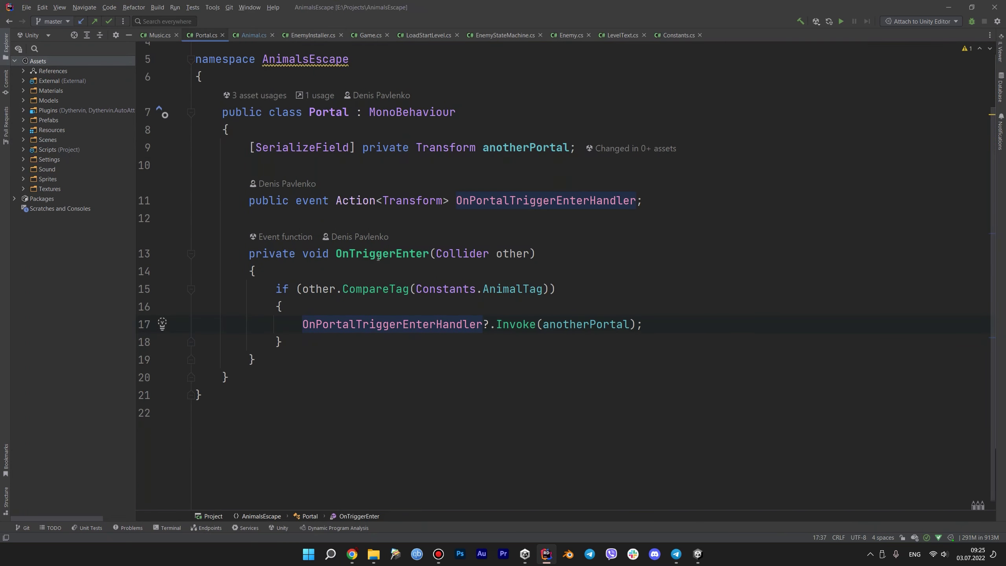
pyautogui.click(375, 254)
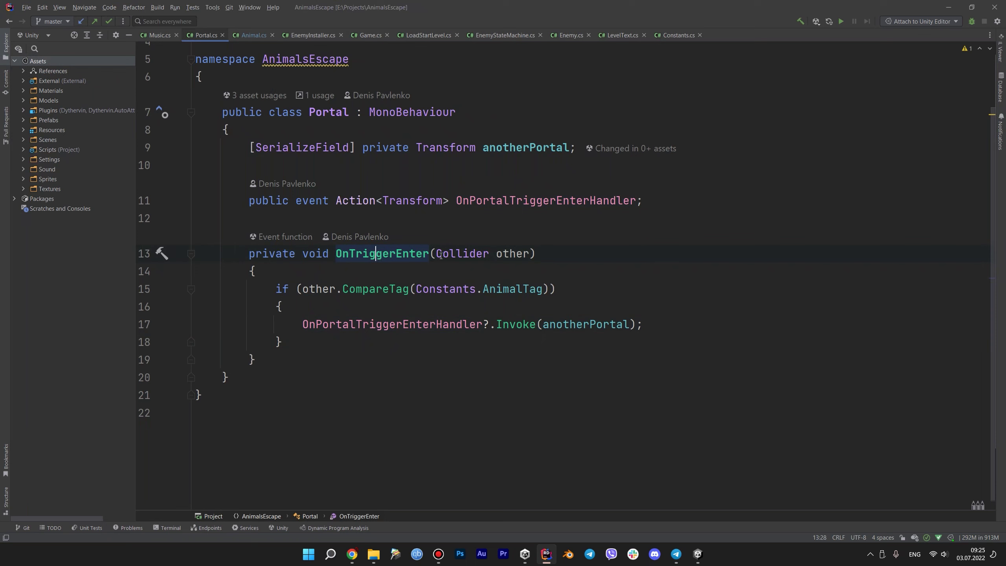
pyautogui.click(948, 7)
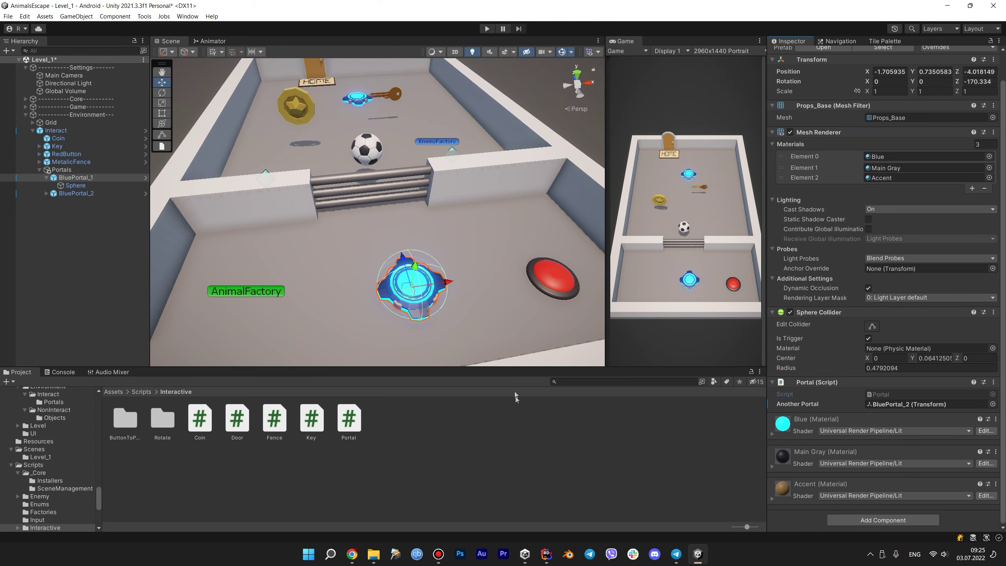
# In Animal.cs, inspect line 40 moving the animal to the other portal's position
pyautogui.click(546, 554)
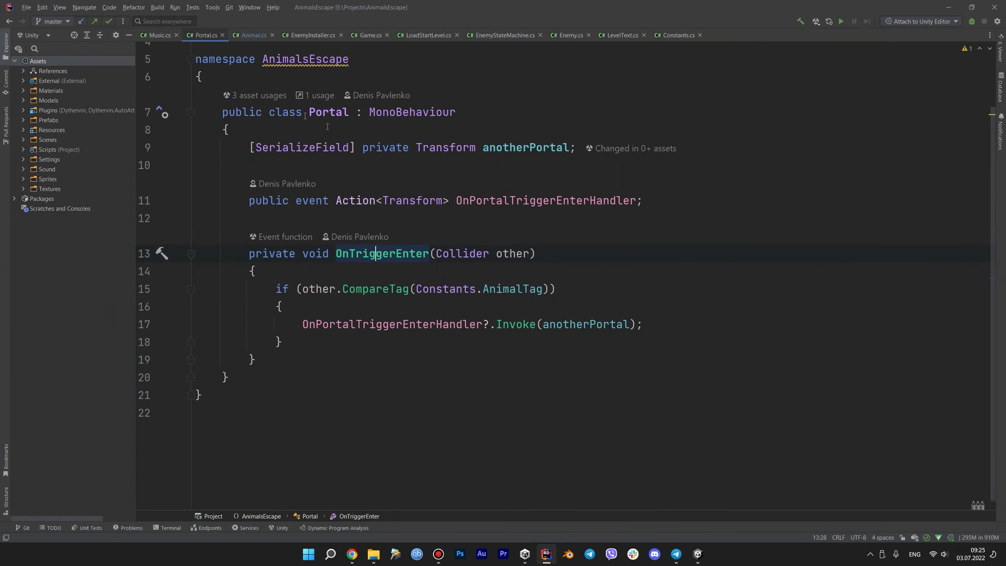
pyautogui.click(251, 37)
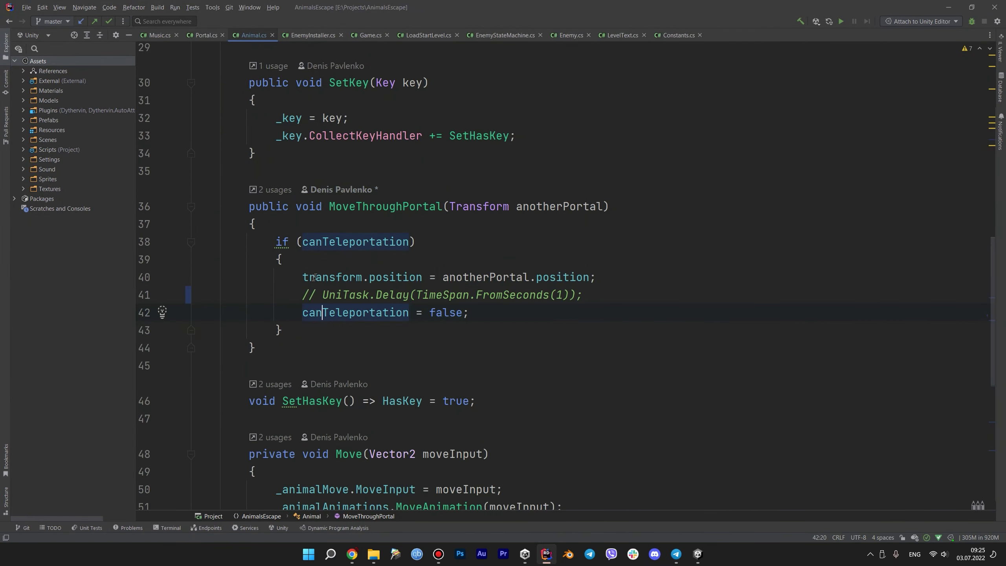
pyautogui.moveTo(328, 277)
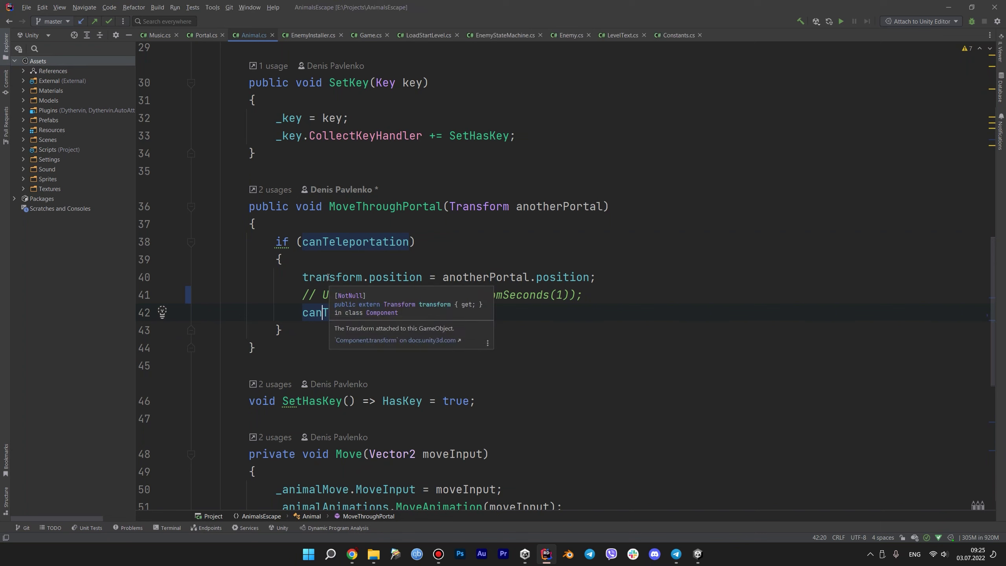
pyautogui.click(328, 277)
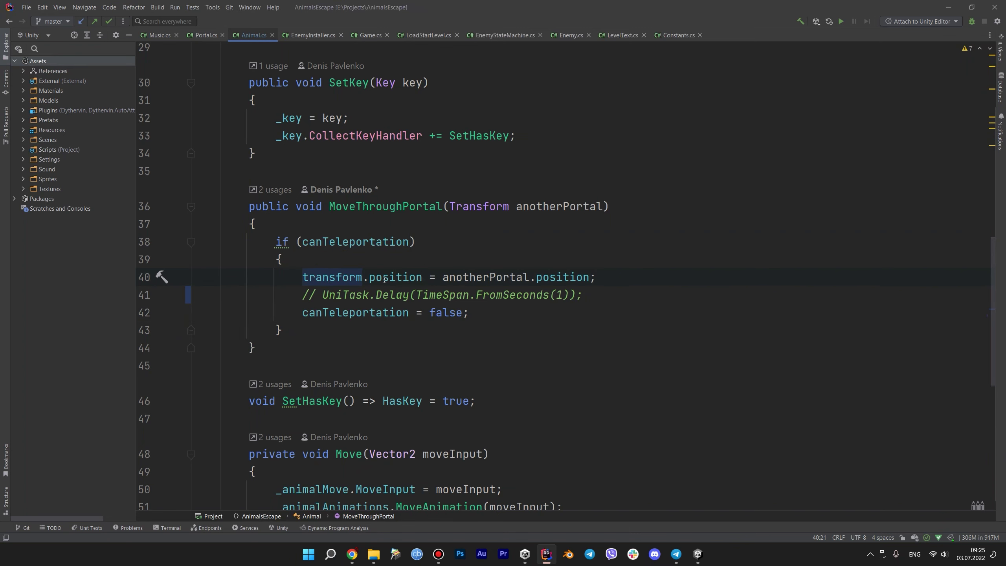
pyautogui.click(383, 277)
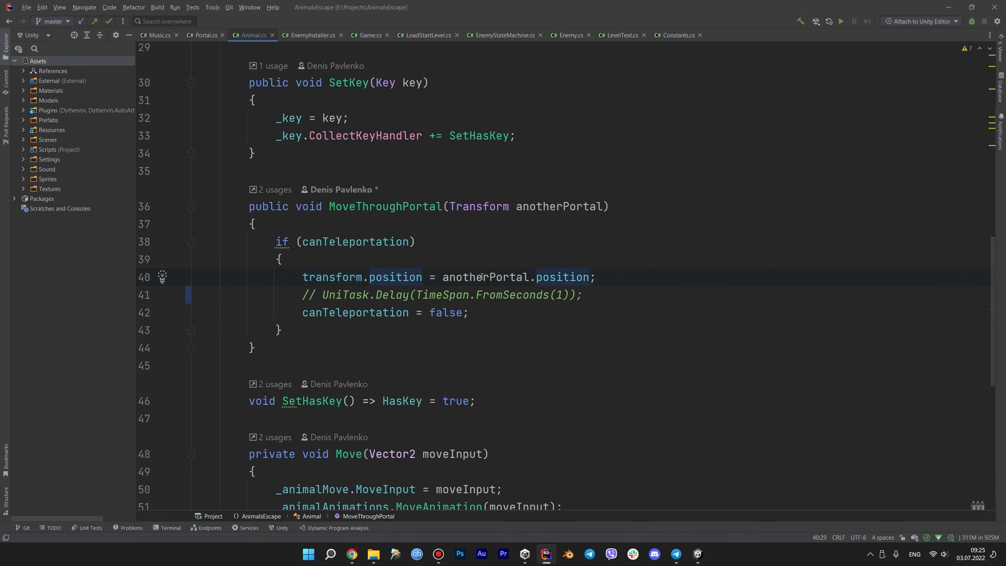
pyautogui.click(563, 277)
# Let Unity compile the scripts, then return to Animal.cs and check the anotherPortal parameter
pyautogui.click(950, 6)
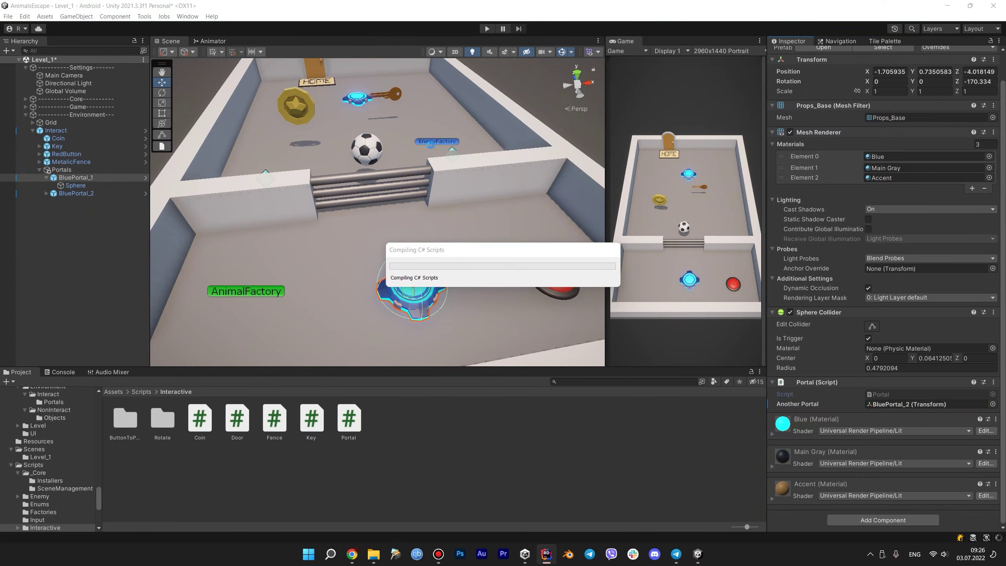
pyautogui.moveTo(546, 552)
pyautogui.click(550, 529)
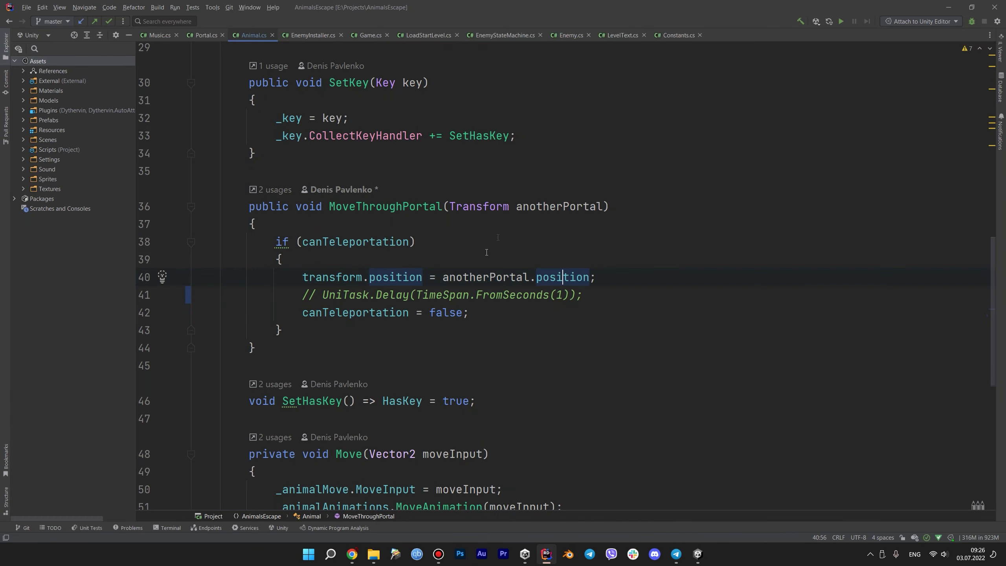
pyautogui.click(572, 203)
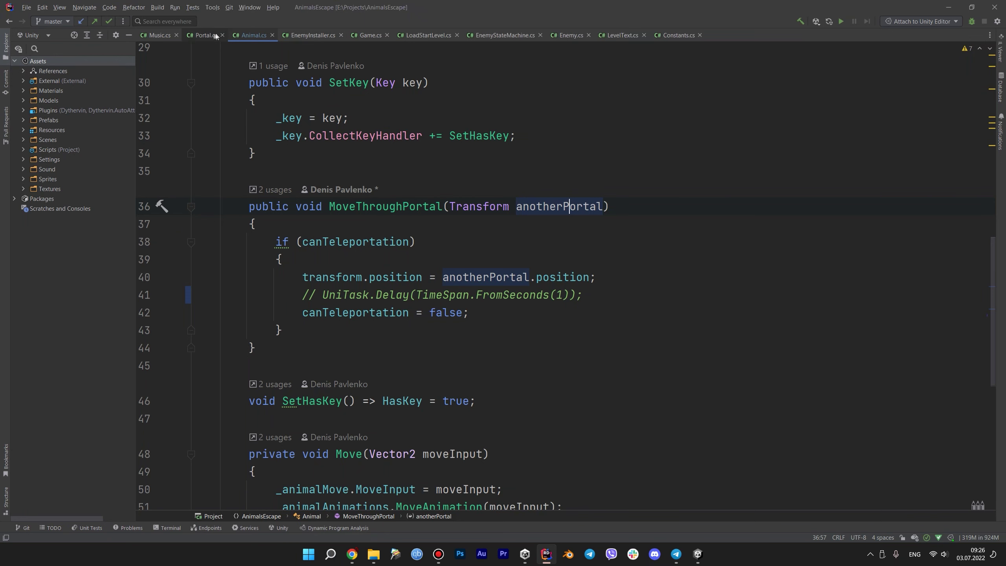
pyautogui.click(193, 36)
pyautogui.click(348, 200)
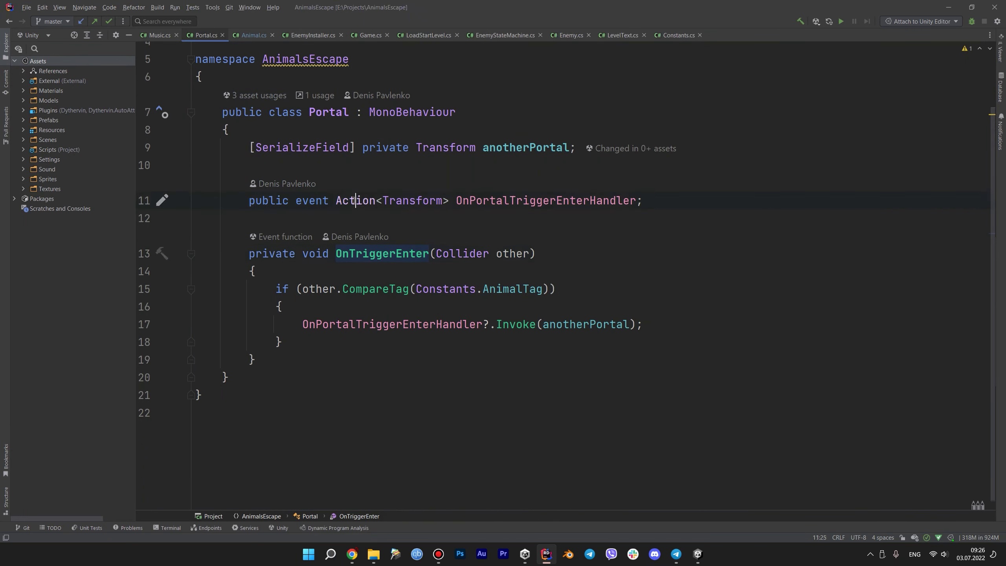
pyautogui.click(402, 200)
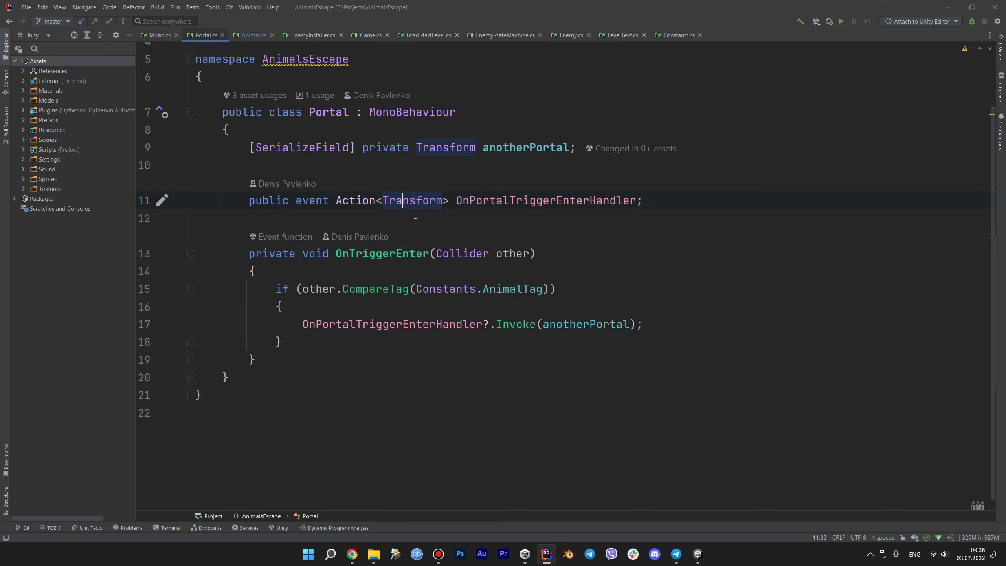
pyautogui.click(577, 325)
pyautogui.click(243, 36)
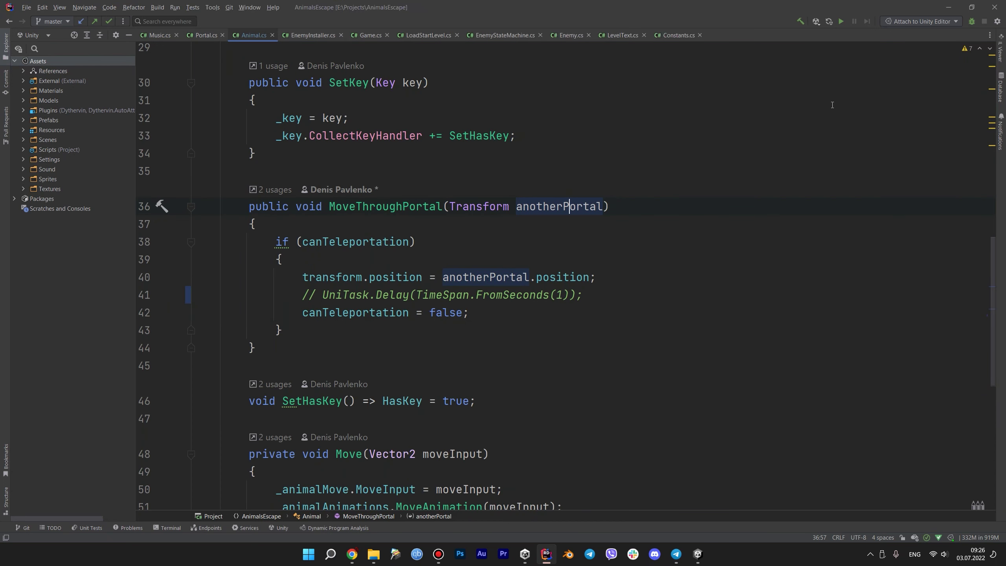
pyautogui.click(343, 241)
pyautogui.scroll(-5, 394, 293)
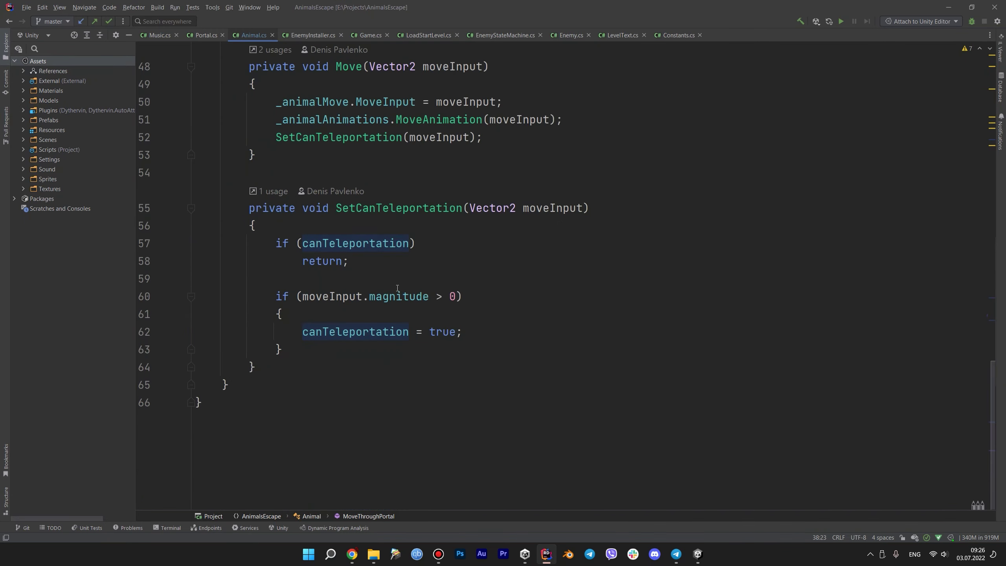
pyautogui.click(594, 268)
pyautogui.scroll(2, 396, 257)
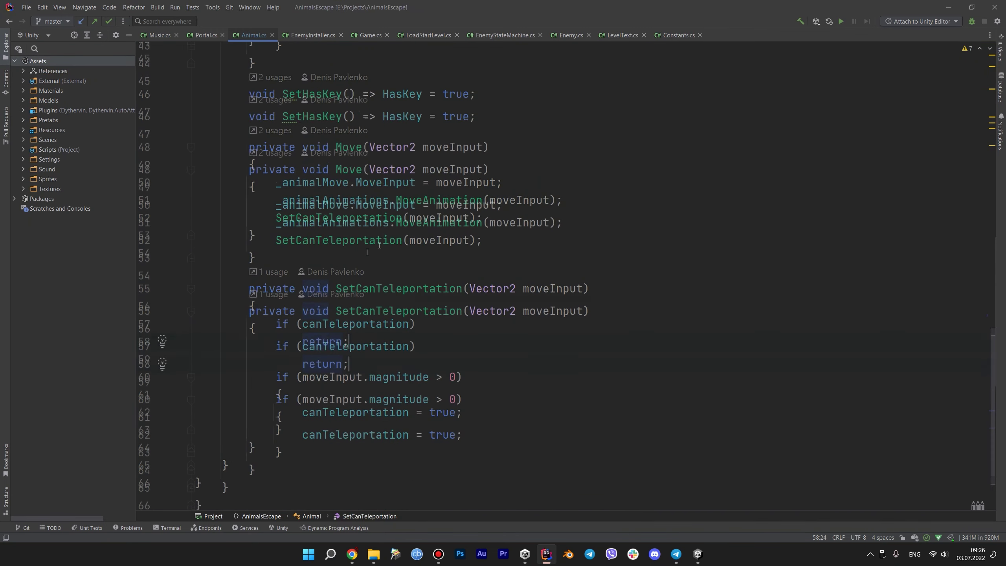
pyautogui.click(329, 242)
pyautogui.click(348, 172)
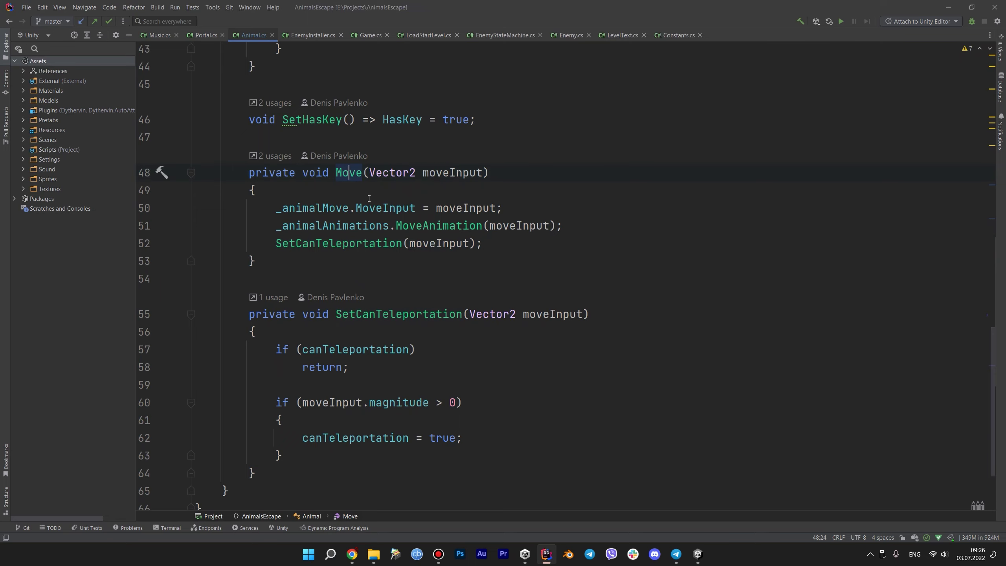
pyautogui.scroll(5, 376, 222)
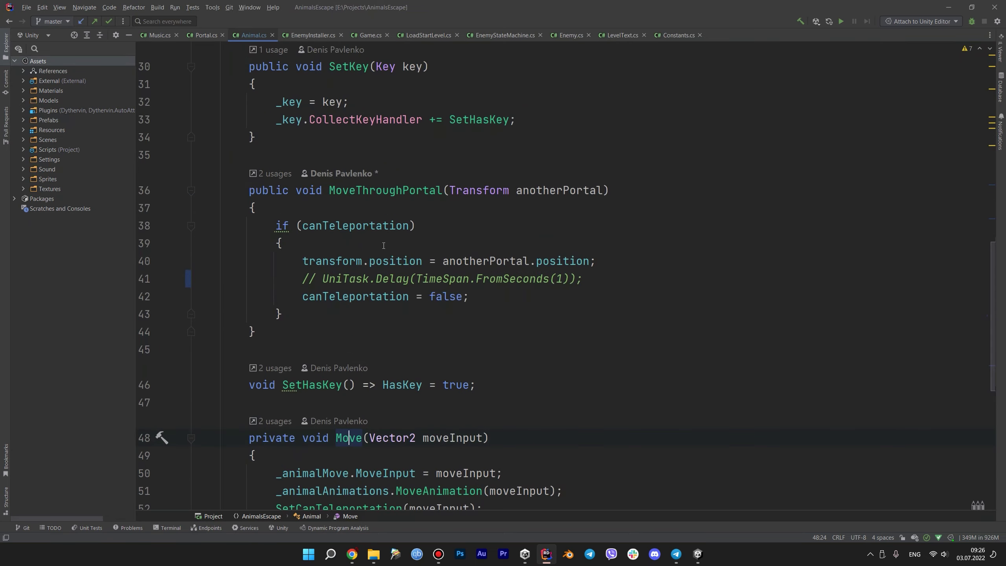
pyautogui.scroll(-1, 385, 245)
pyautogui.scroll(5, 385, 245)
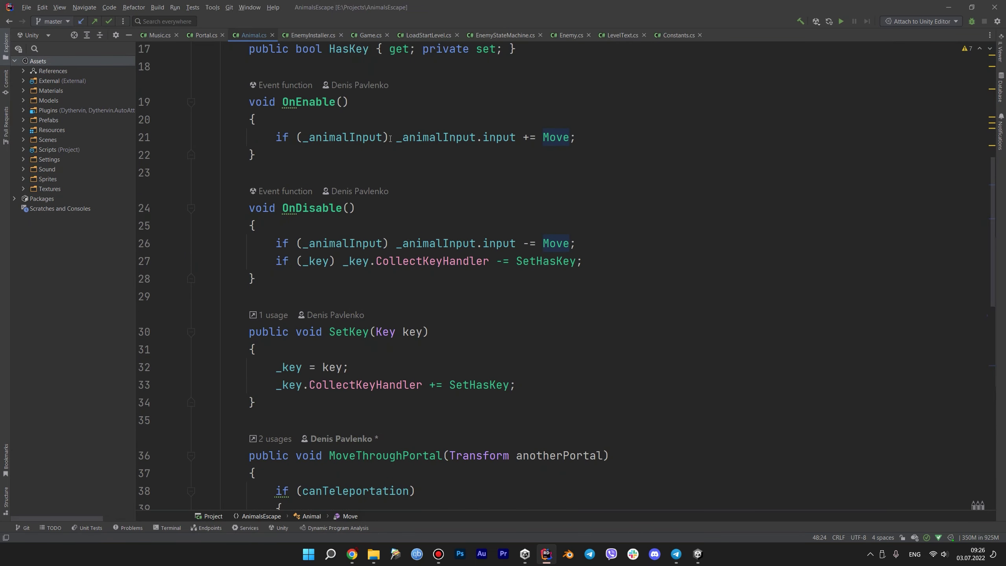
pyautogui.moveTo(517, 138)
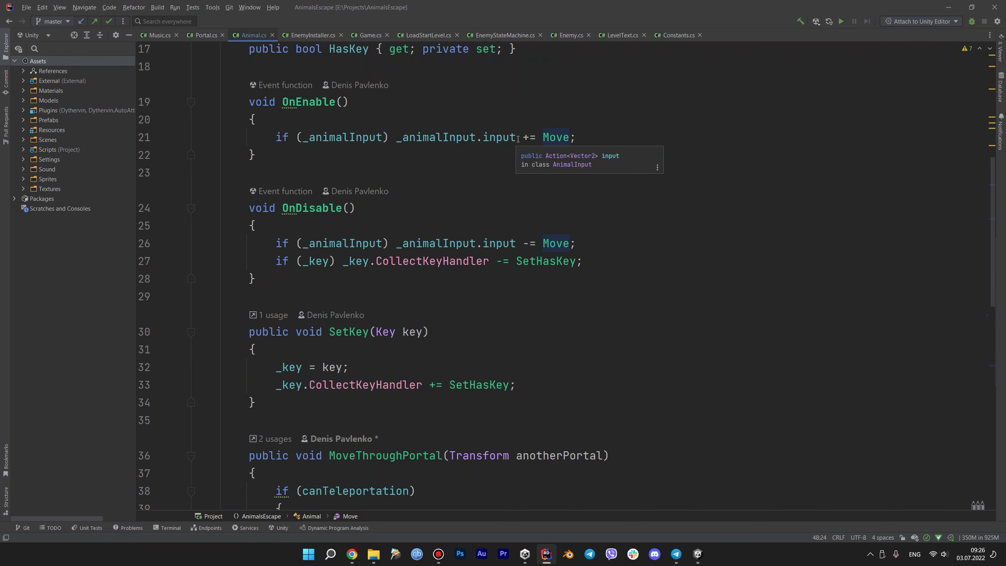
pyautogui.scroll(-5, 465, 208)
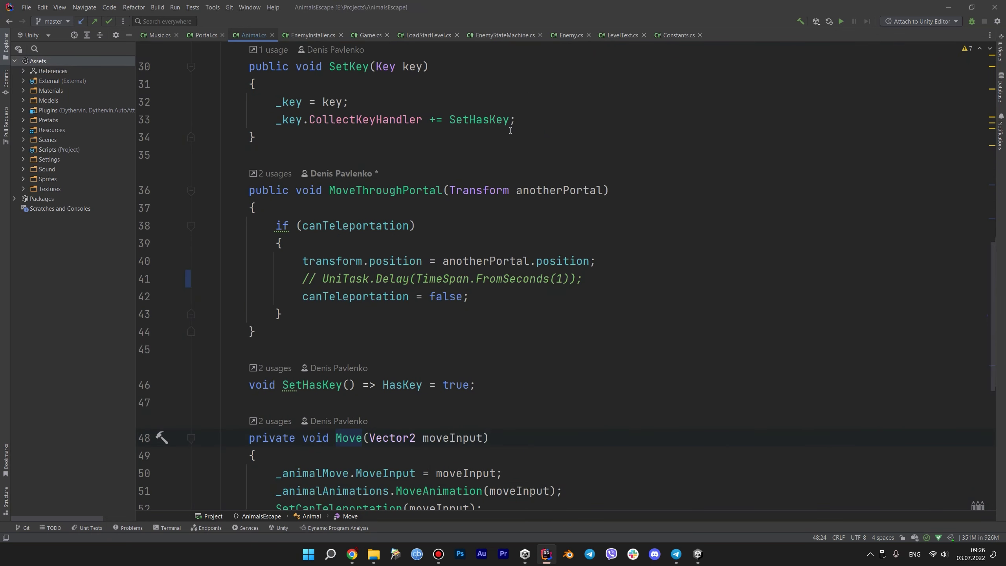
pyautogui.scroll(-3, 466, 208)
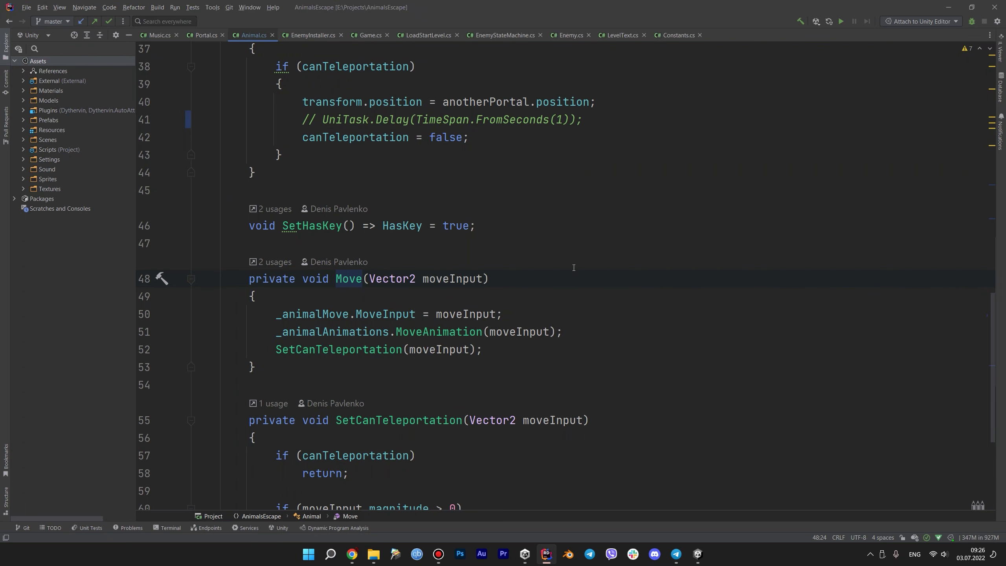
pyautogui.scroll(-3, 573, 267)
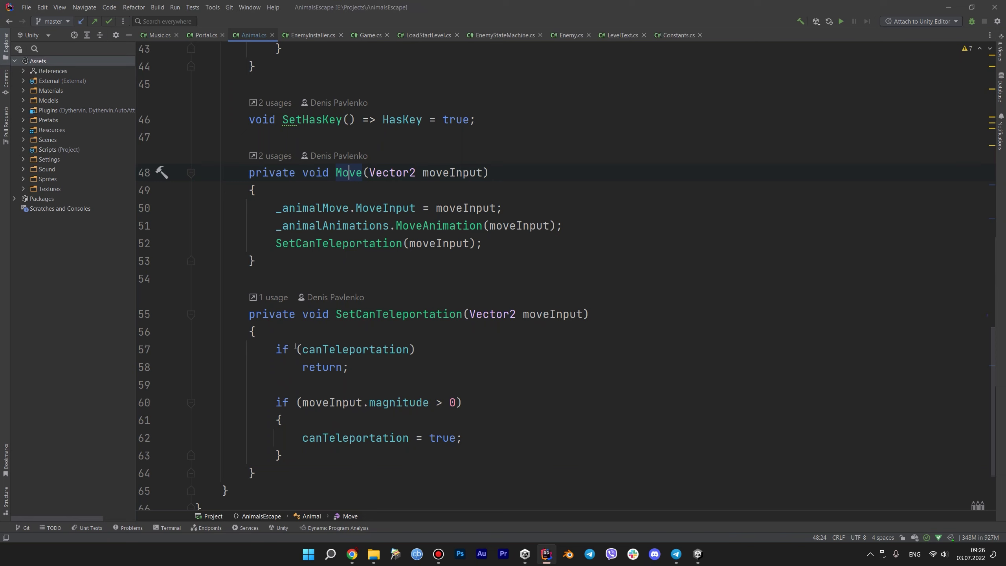
pyautogui.click(276, 349)
pyautogui.moveTo(275, 402); pyautogui.dragTo(336, 425)
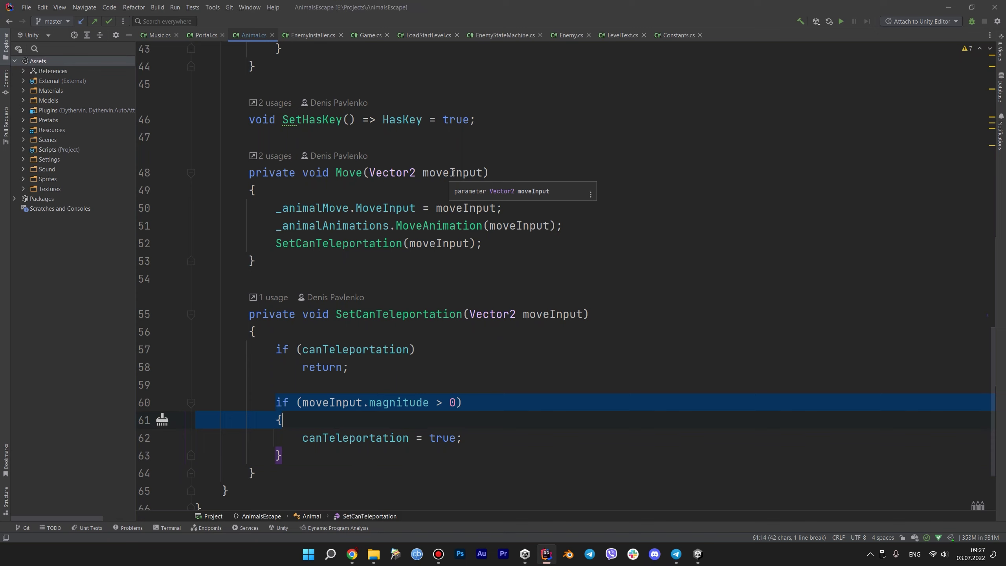
# Comment out lines 60–61 and 63 of the moveInput magnitude check, then switch to Unity to recompile
pyautogui.hotkey('ctrl', '/')
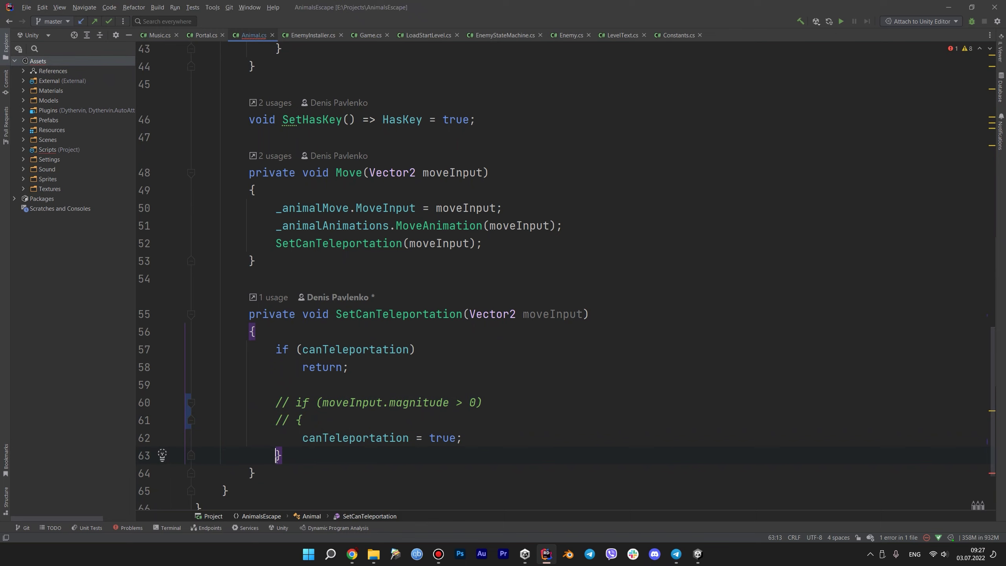
pyautogui.hotkey('ctrl', '/')
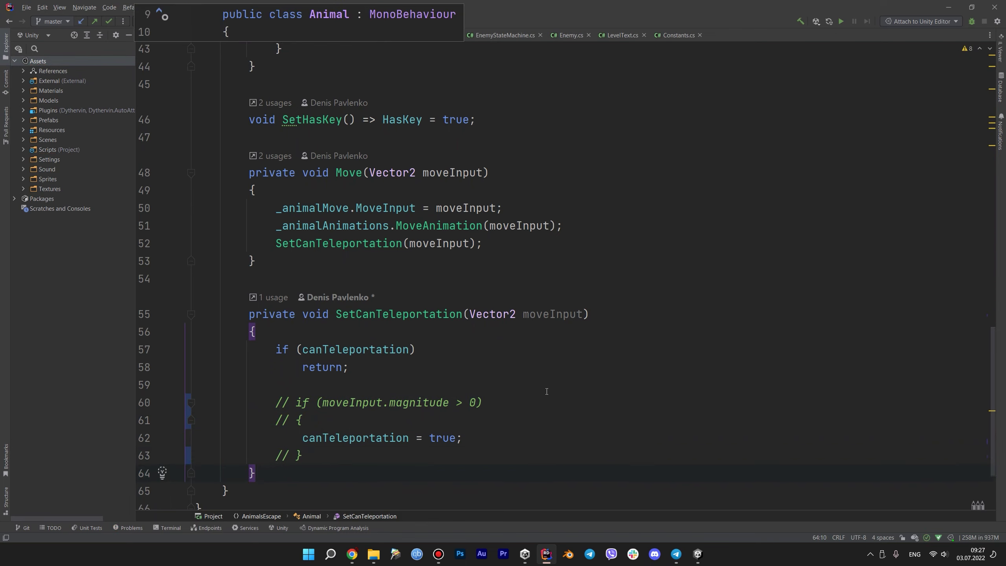
pyautogui.click(335, 348)
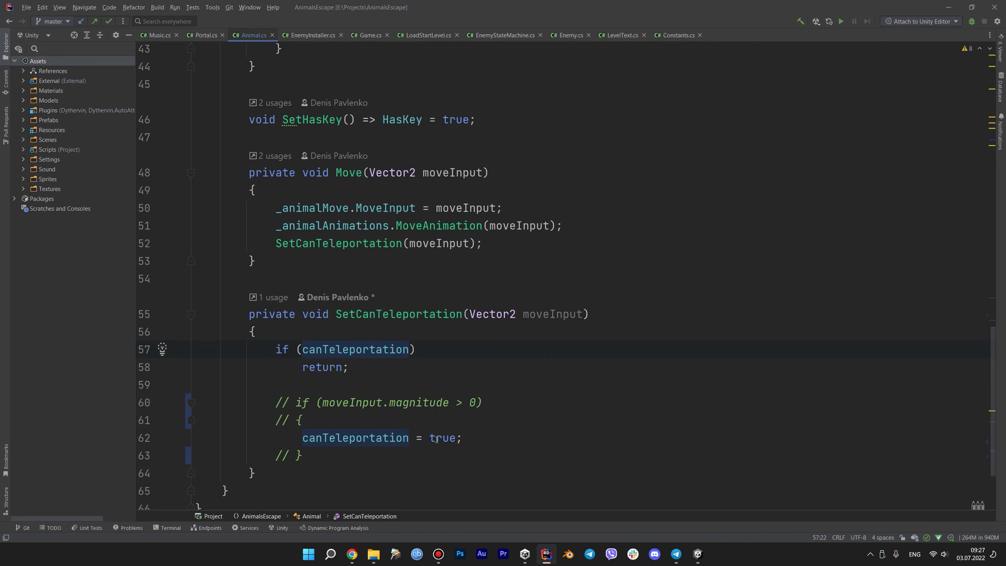
pyautogui.click(698, 554)
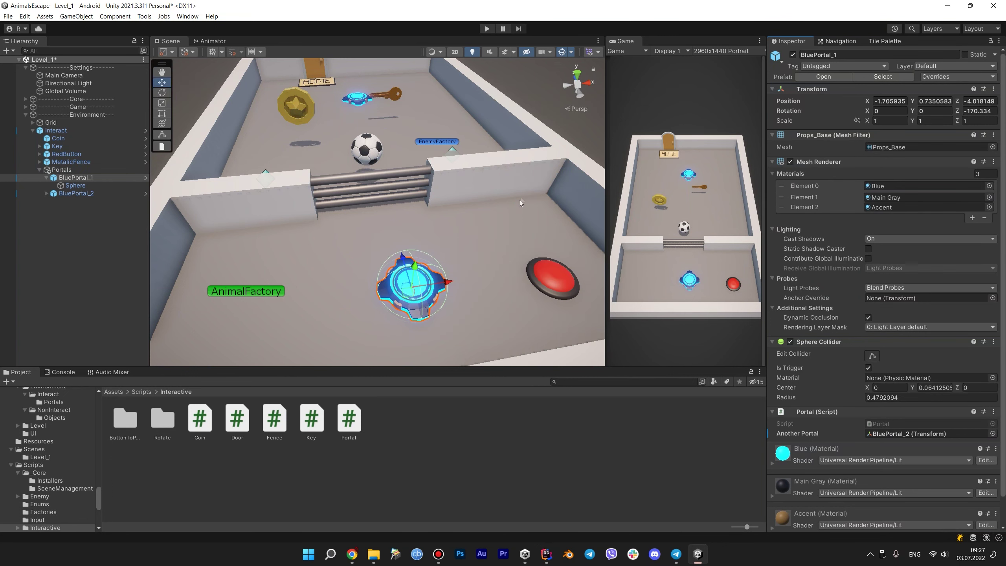
# Enter Play mode on Level_1 with Ctrl+P to test the portals
pyautogui.hotkey('ctrl', 'p')
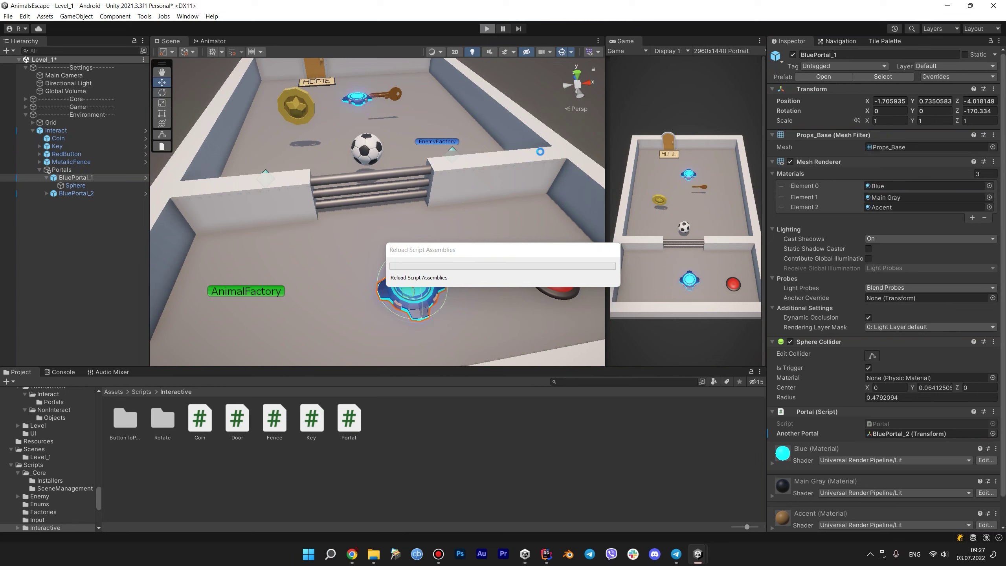